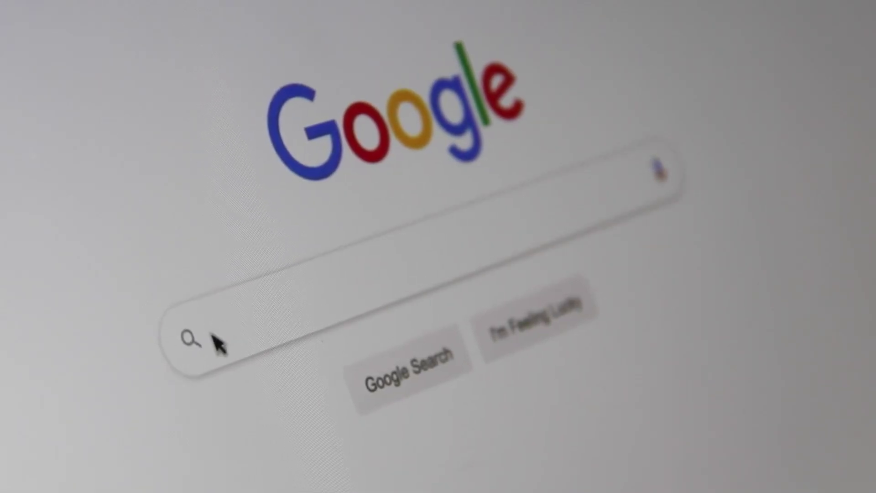
Search Google for 'weebly' and open the official weebly.com result.
{"action": "left_click", "coordinate": [215, 338]}
{"action": "type", "text": "Searc"}
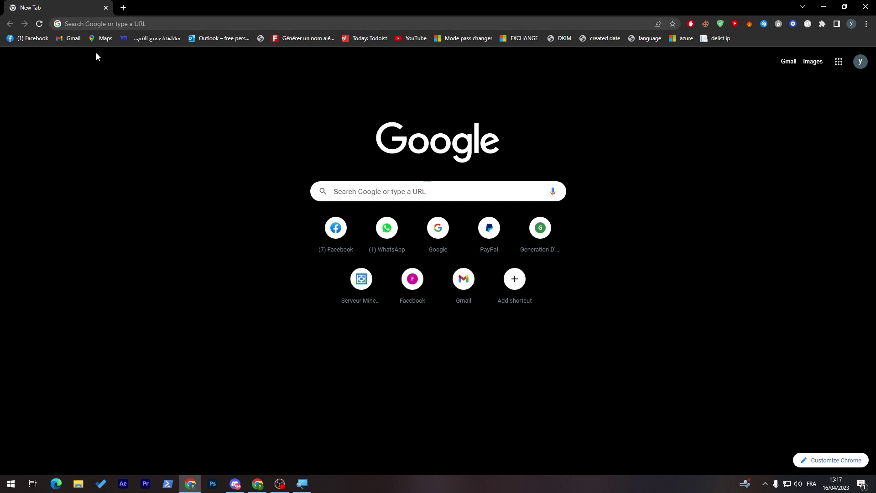
{"action": "left_click", "coordinate": [145, 24]}
{"action": "type", "text": "weebly"}
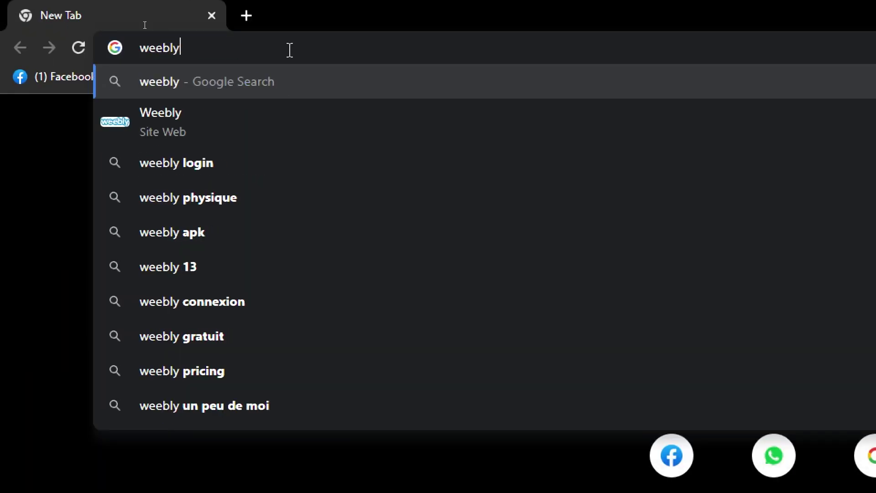
{"action": "key", "text": "Return"}
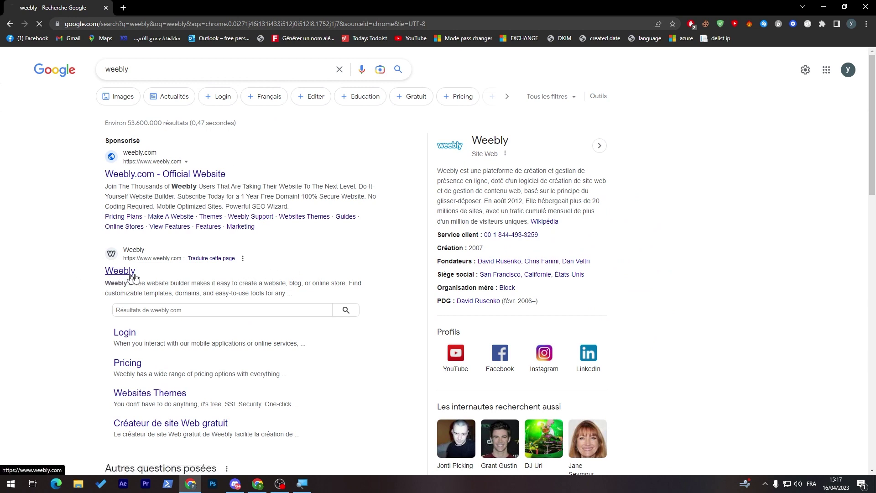
{"action": "left_click", "coordinate": [118, 276]}
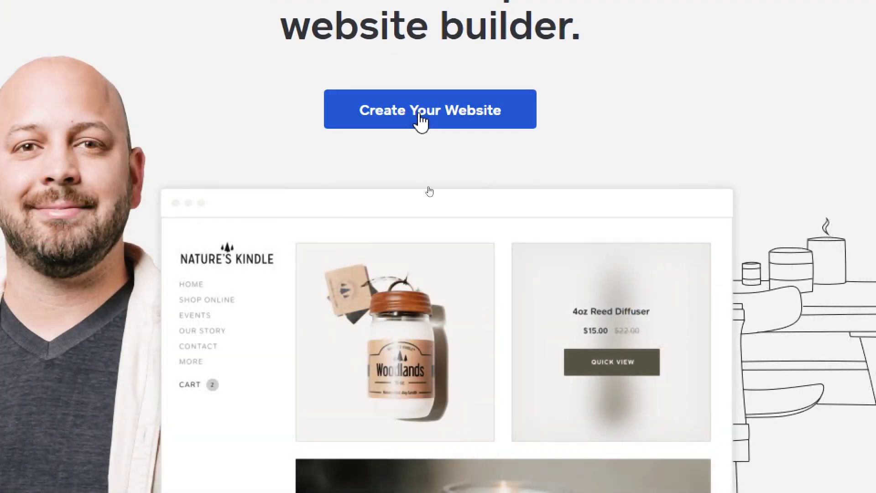
Create a Weebly account with a first and last name, skip phone verification and continue to Square.
{"action": "left_click", "coordinate": [420, 118]}
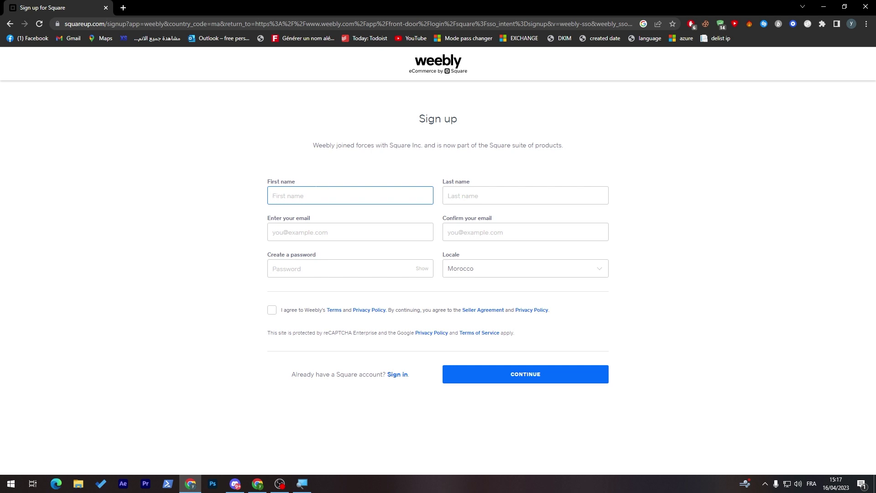
{"action": "type", "text": "loly"}
{"action": "left_click", "coordinate": [454, 200]}
{"action": "type", "text": "lope"}
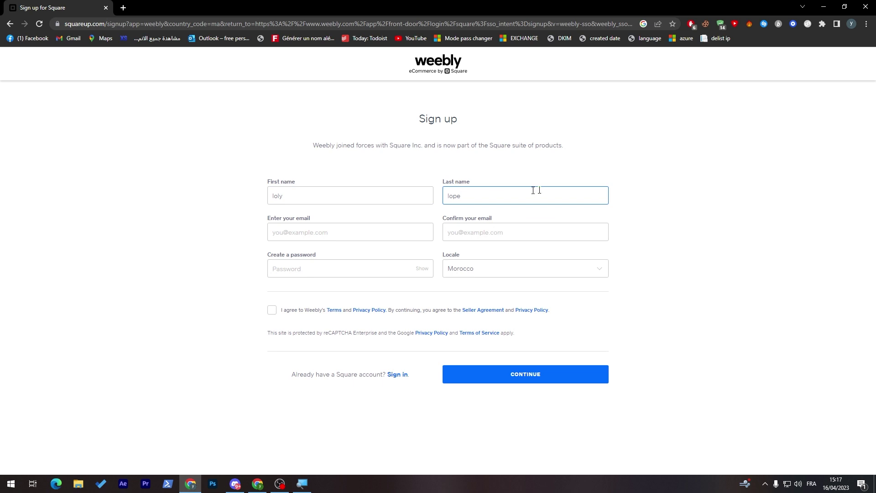
{"action": "left_click", "coordinate": [631, 179]}
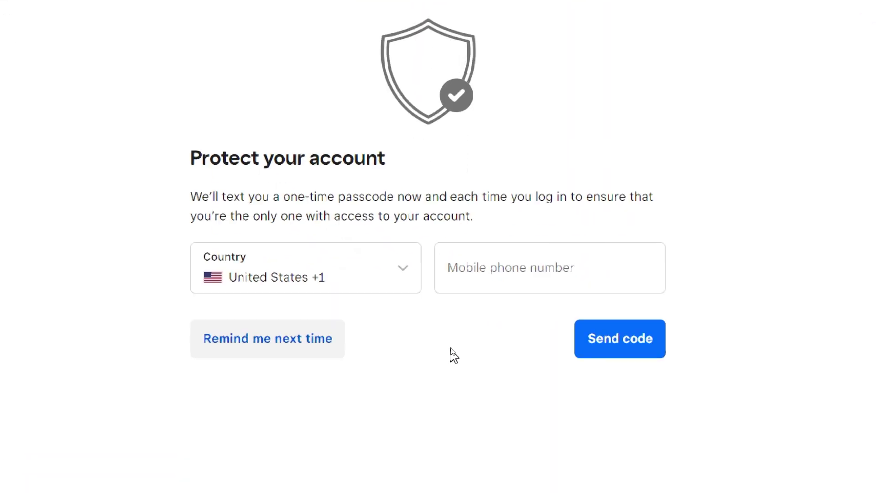
{"action": "left_click", "coordinate": [305, 349]}
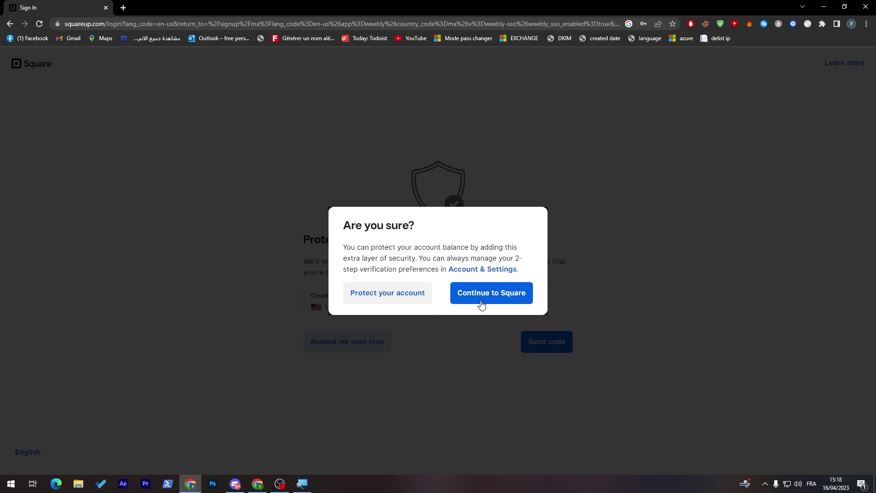
{"action": "left_click", "coordinate": [481, 303]}
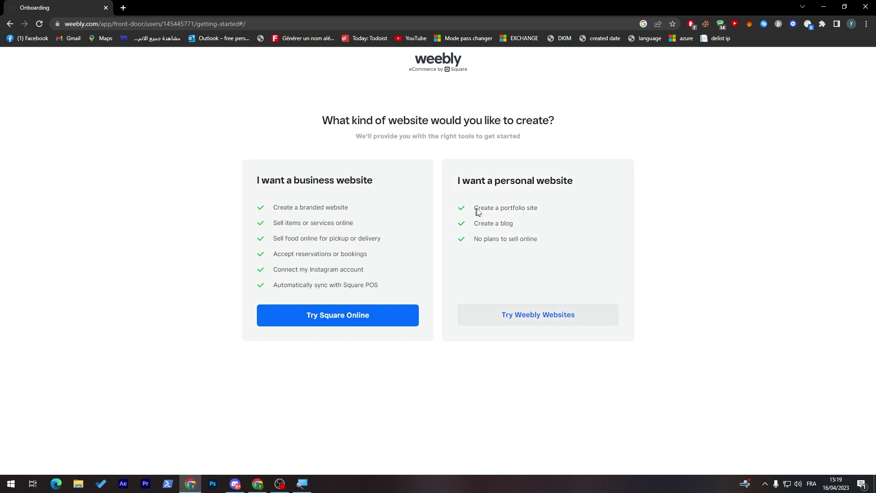
Choose a personal website and view the Blog themes.
{"action": "left_click", "coordinate": [526, 323]}
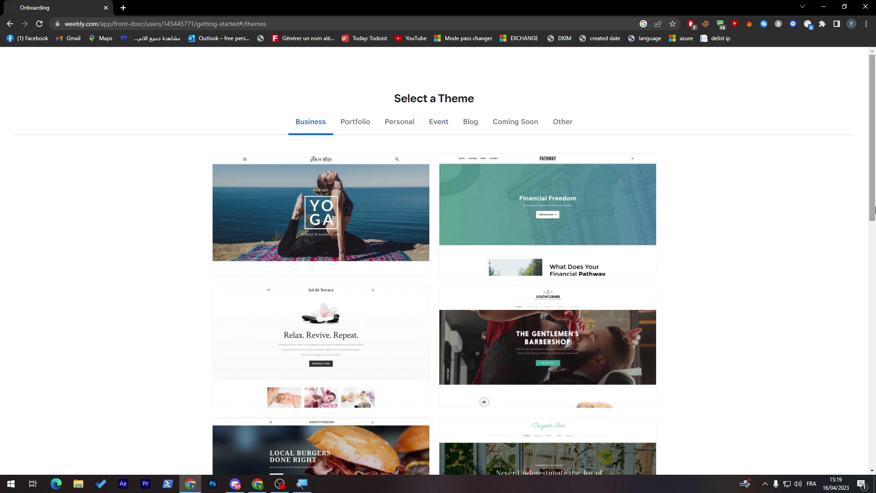
{"action": "mouse_move", "coordinate": [875, 207]}
{"action": "left_mouse_down"}
{"action": "mouse_move", "coordinate": [874, 251]}
{"action": "mouse_move", "coordinate": [869, 210]}
{"action": "left_mouse_up"}
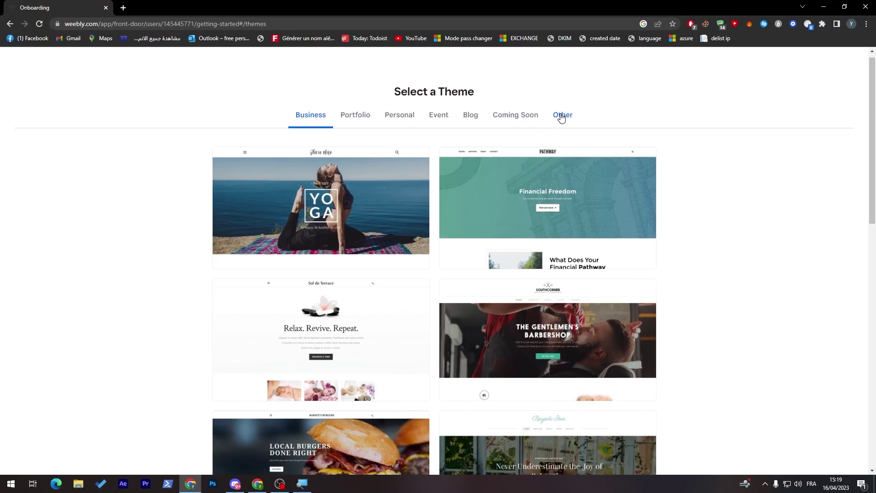
{"action": "left_click", "coordinate": [465, 124]}
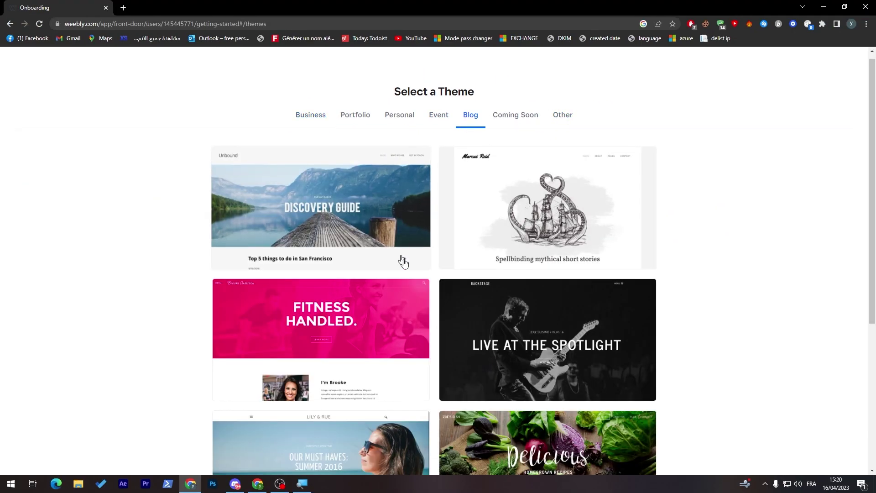
{"action": "mouse_move", "coordinate": [873, 192]}
{"action": "left_mouse_down"}
{"action": "mouse_move", "coordinate": [874, 312]}
{"action": "mouse_move", "coordinate": [872, 181]}
{"action": "left_mouse_up"}
Browse the Event, Portfolio and Personal themes and preview the creative-director theme.
{"action": "left_click", "coordinate": [439, 122]}
{"action": "left_click", "coordinate": [372, 121]}
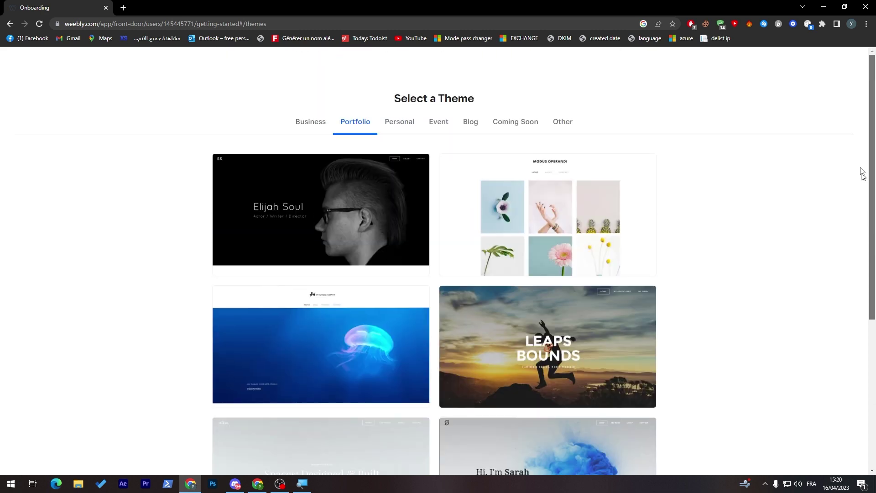
{"action": "left_click", "coordinate": [398, 129]}
{"action": "left_click_drag", "start_coordinate": [874, 191], "coordinate": [847, 150]}
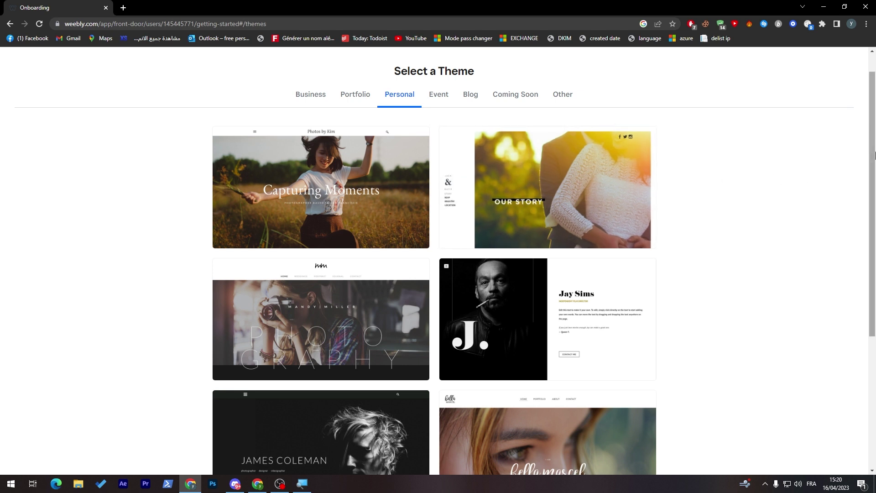
{"action": "scroll", "coordinate": [857, 210], "scroll_direction": "down", "scroll_amount": 4}
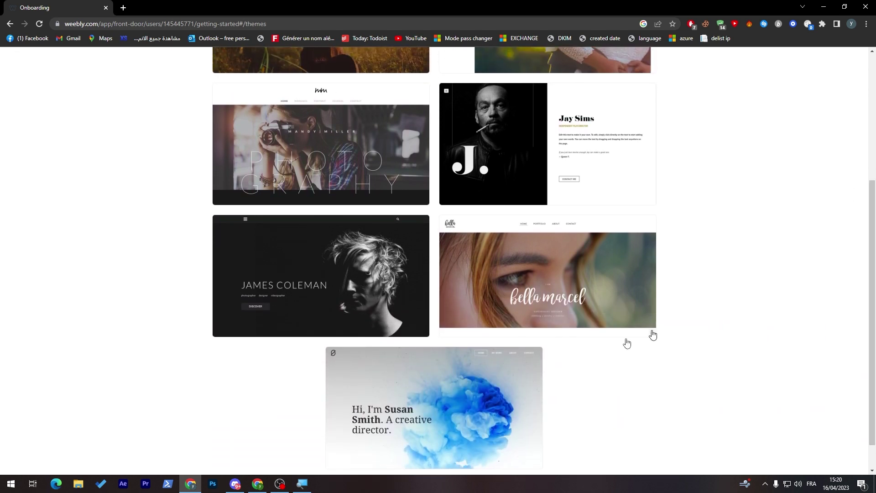
{"action": "left_click", "coordinate": [399, 412]}
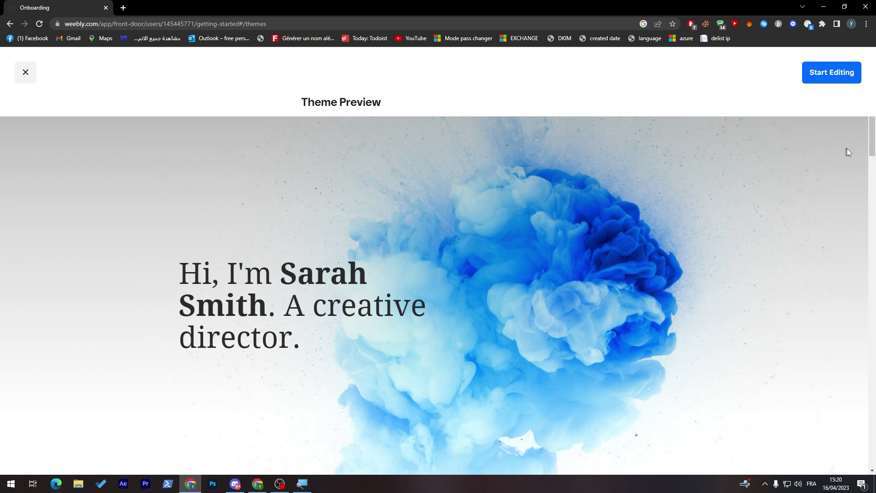
Close the Personal theme preview and start editing a site with the Business Pathway theme.
{"action": "left_click_drag", "start_coordinate": [871, 156], "coordinate": [872, 176]}
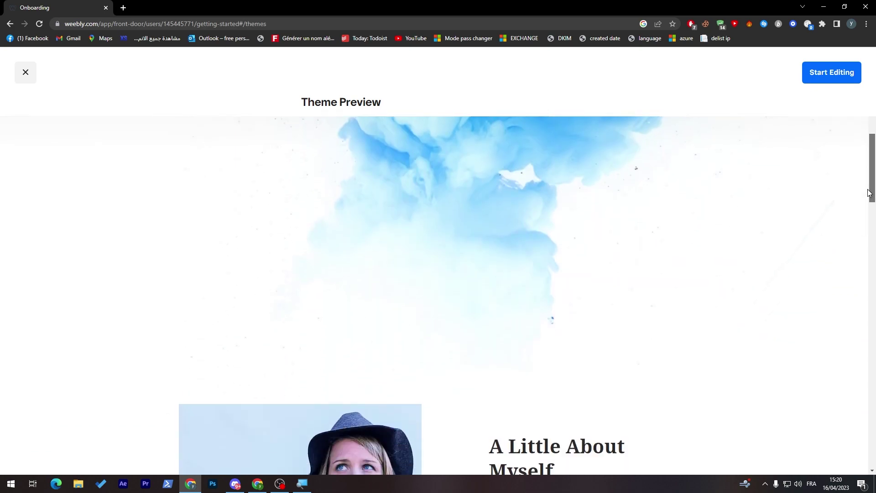
{"action": "left_click_drag", "start_coordinate": [869, 193], "coordinate": [767, 148]}
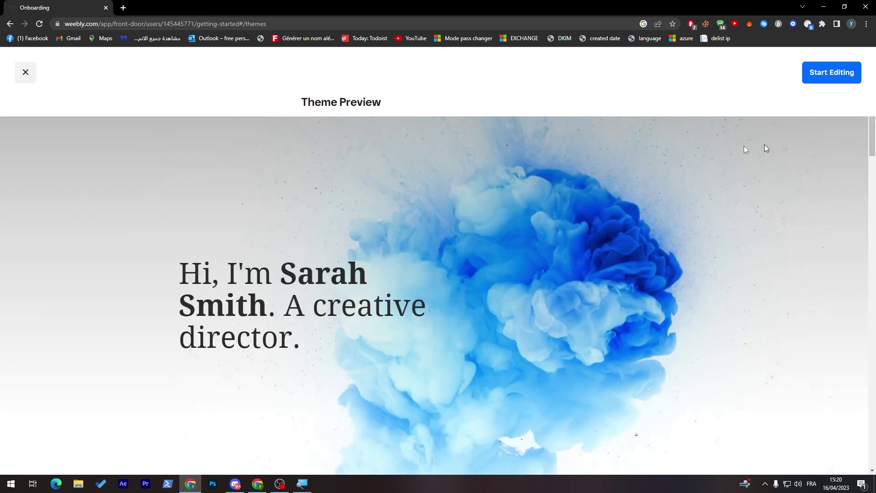
{"action": "left_click", "coordinate": [23, 77]}
{"action": "left_click_drag", "start_coordinate": [869, 220], "coordinate": [866, 89]}
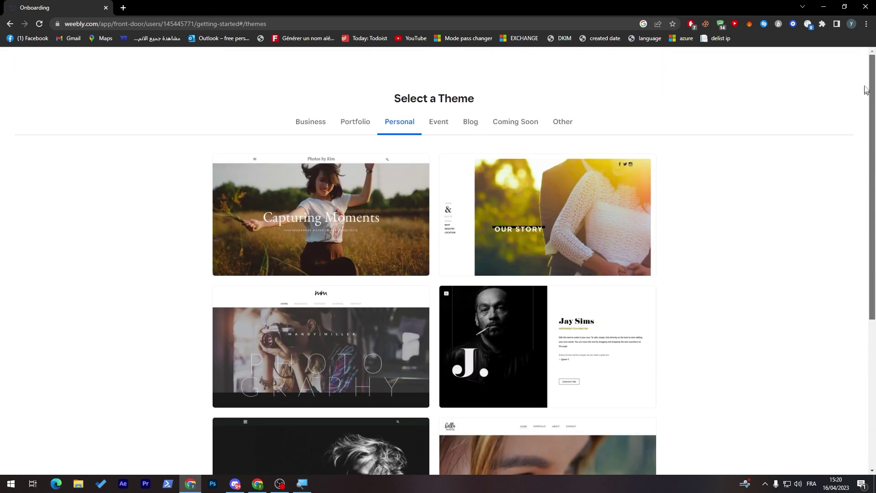
{"action": "left_click", "coordinate": [349, 124]}
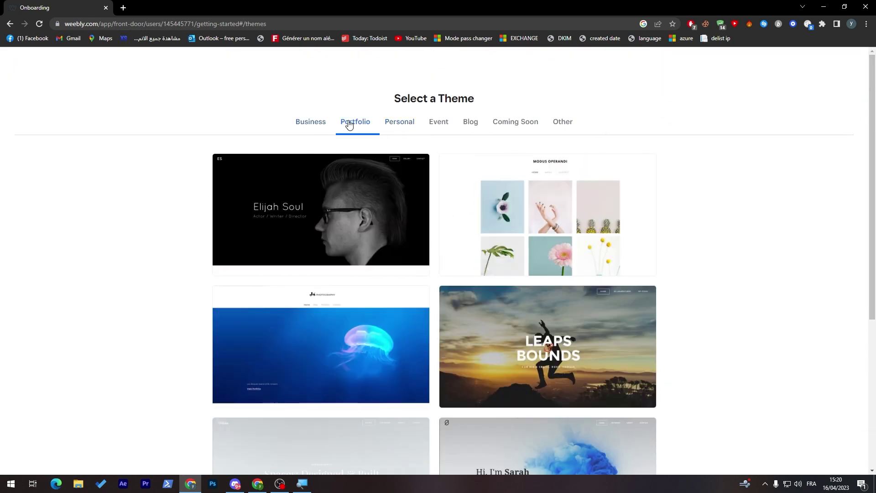
{"action": "left_click", "coordinate": [312, 124]}
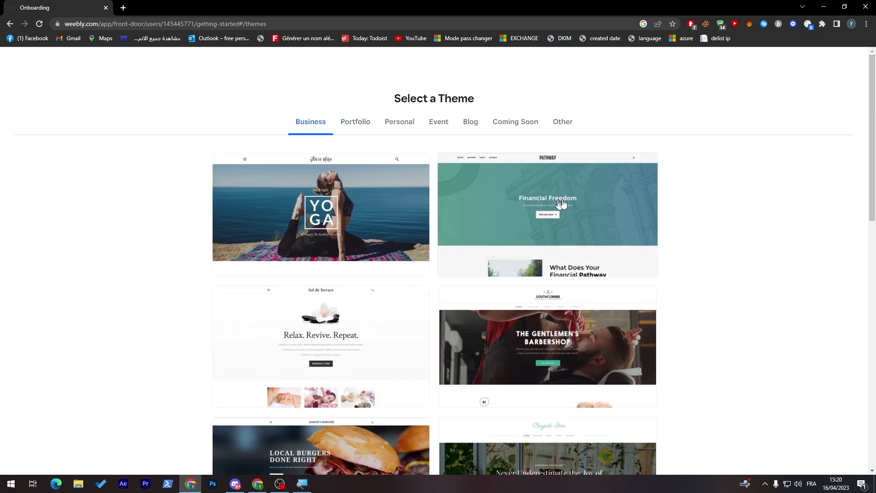
{"action": "left_click", "coordinate": [549, 219]}
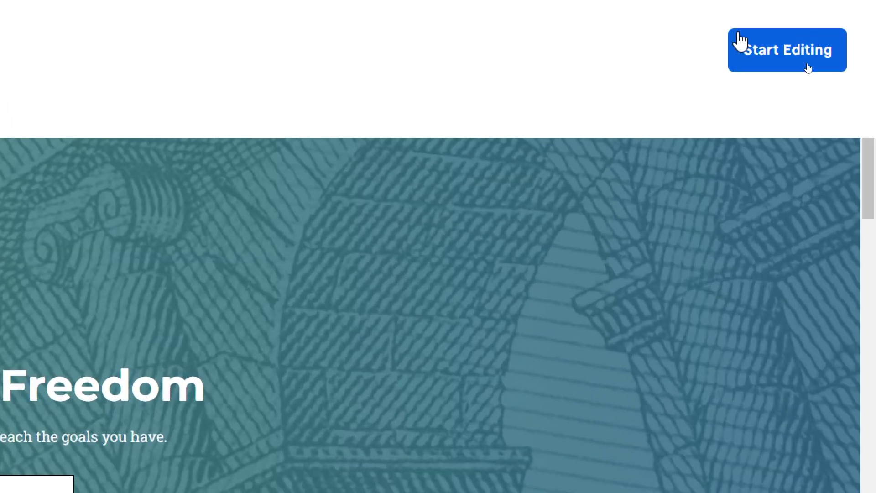
{"action": "left_click", "coordinate": [810, 71]}
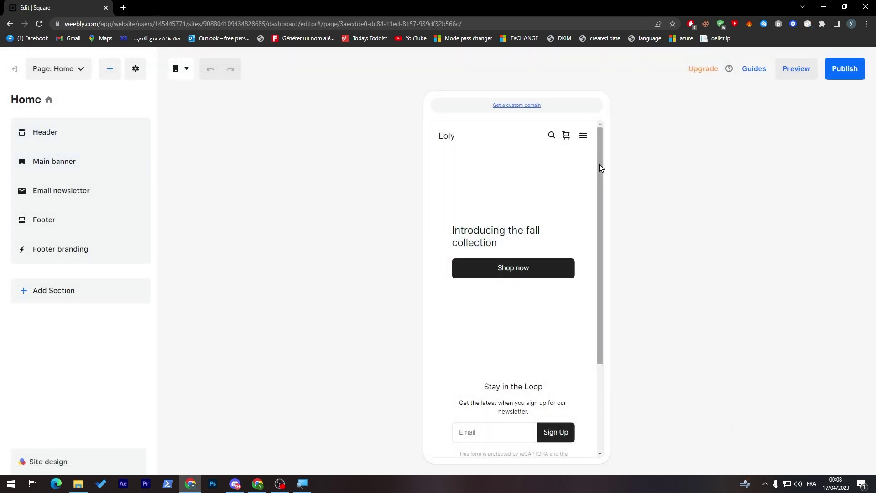
Choose a Featured items section and switch the preview to desktop view.
{"action": "left_click_drag", "start_coordinate": [600, 166], "coordinate": [597, 247]}
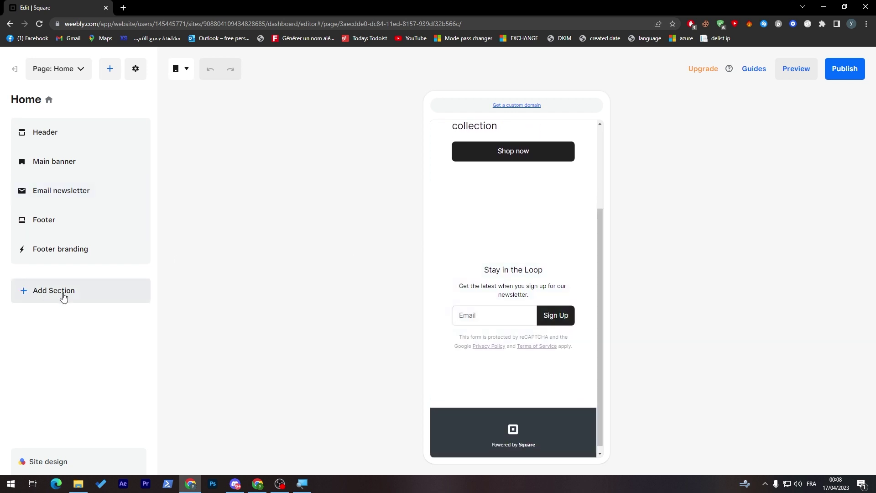
{"action": "left_click", "coordinate": [63, 295]}
{"action": "mouse_move", "coordinate": [152, 236]}
{"action": "left_mouse_down"}
{"action": "mouse_move", "coordinate": [148, 392]}
{"action": "mouse_move", "coordinate": [161, 427]}
{"action": "mouse_move", "coordinate": [148, 220]}
{"action": "left_mouse_up"}
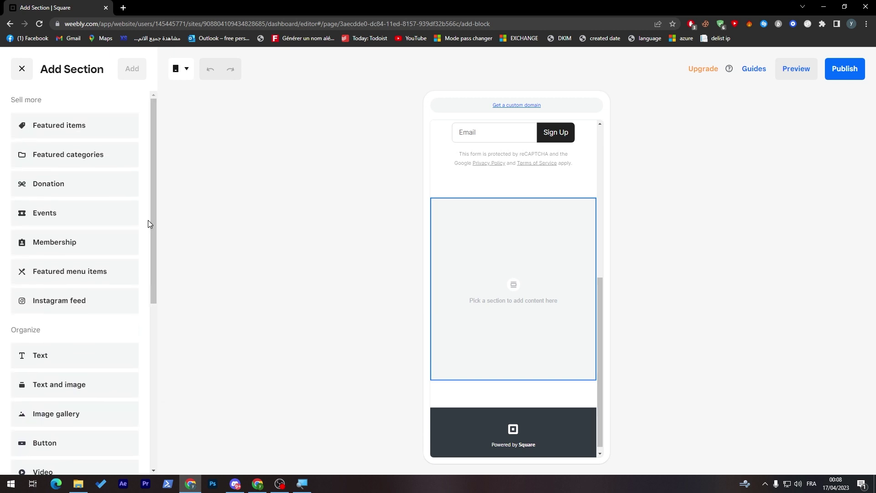
{"action": "left_click", "coordinate": [22, 69]}
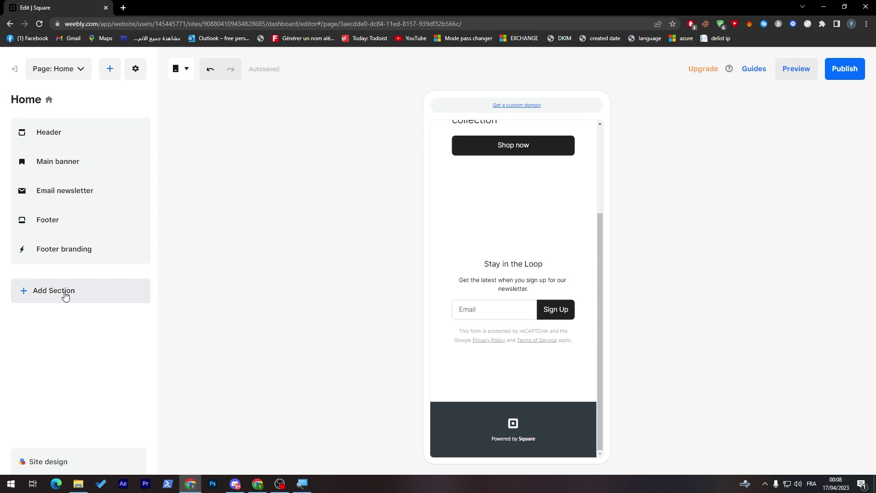
{"action": "left_click", "coordinate": [65, 295]}
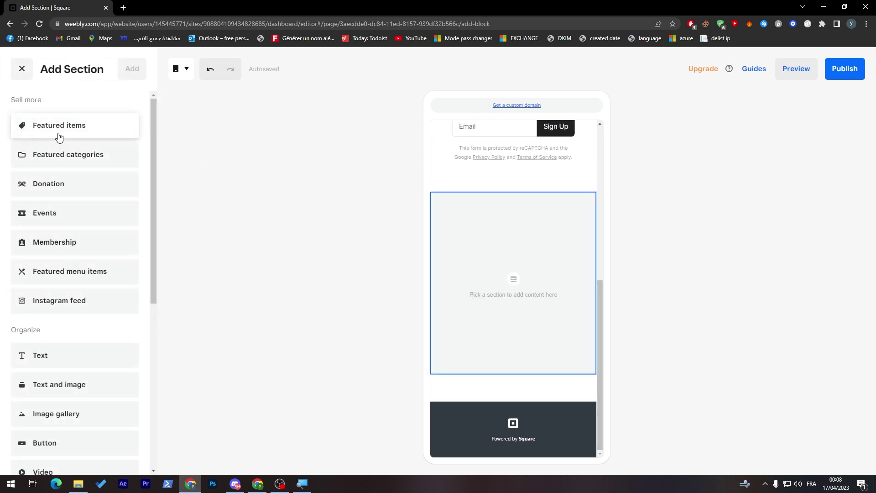
{"action": "left_click", "coordinate": [60, 137]}
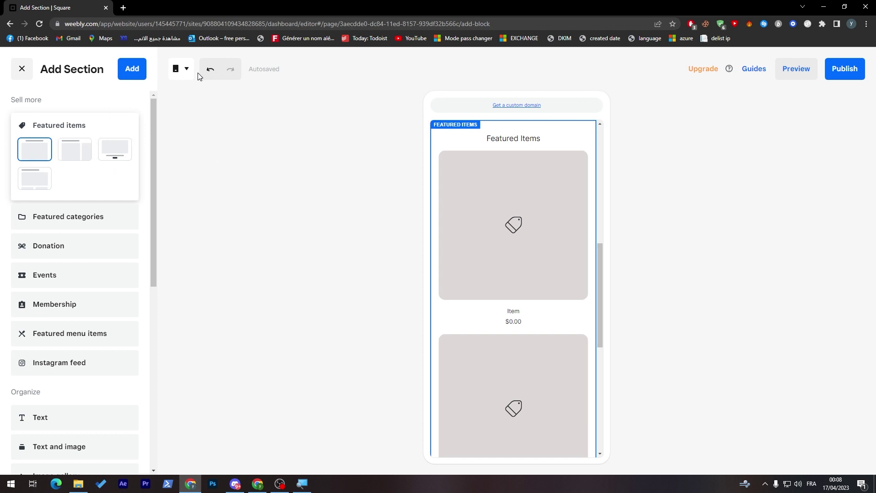
{"action": "left_click", "coordinate": [181, 69]}
{"action": "left_click", "coordinate": [218, 94]}
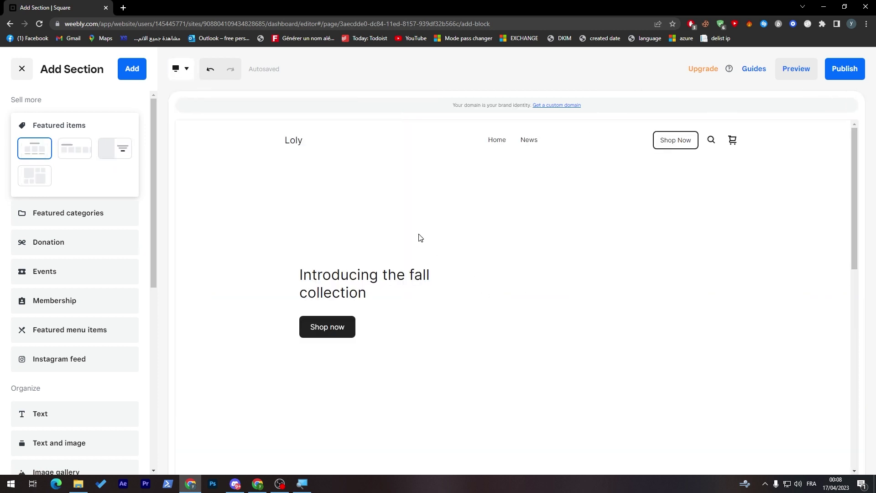
Add the Featured items section in carousel layout and start a new item.
{"action": "left_click_drag", "start_coordinate": [854, 193], "coordinate": [854, 365]}
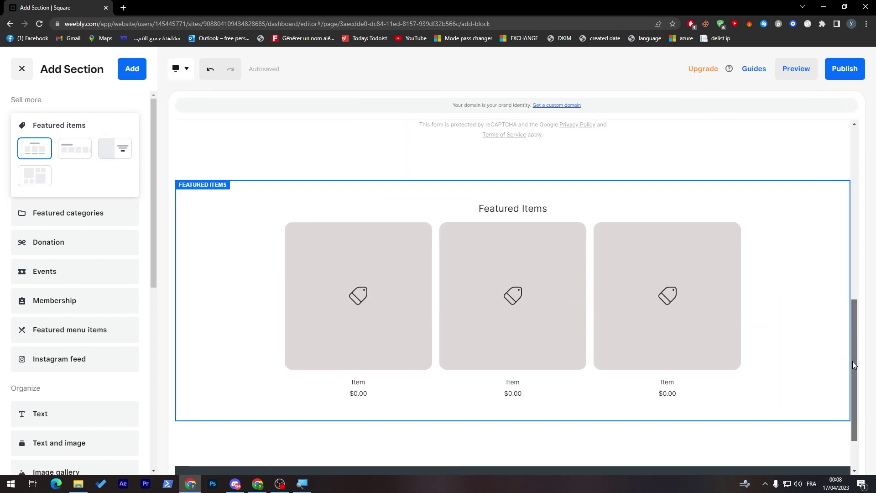
{"action": "left_click", "coordinate": [79, 149]}
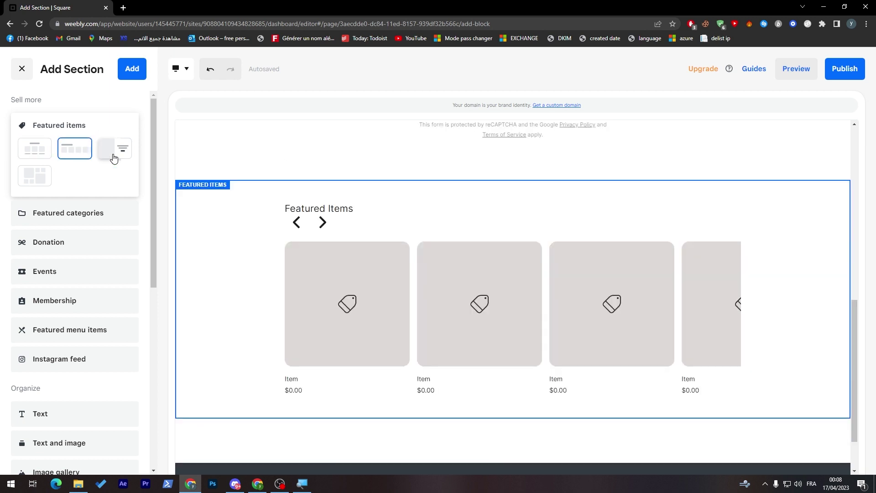
{"action": "left_click", "coordinate": [130, 71]}
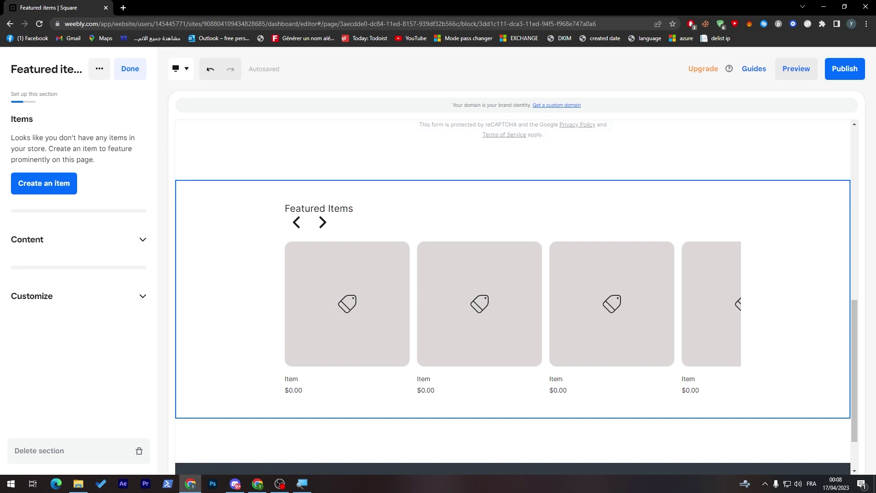
{"action": "left_click", "coordinate": [35, 183]}
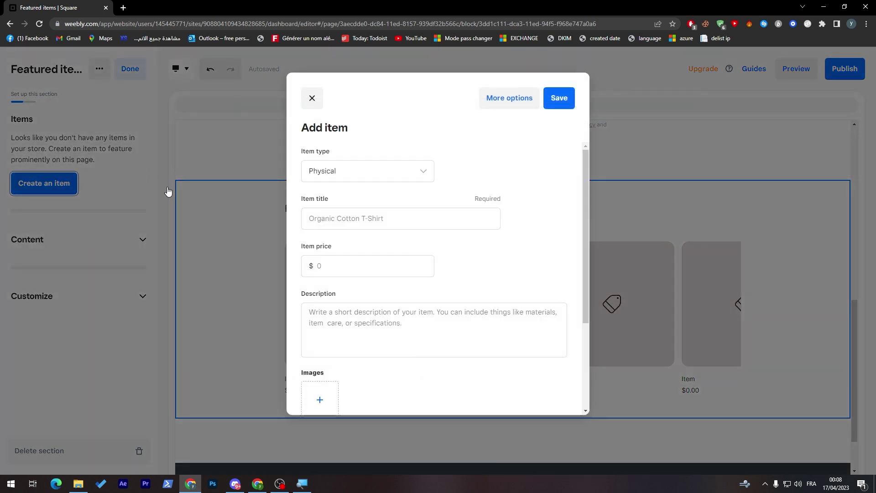
Title the item 'Iphone X' and upload the iPhone photo in the full item editor.
{"action": "left_click", "coordinate": [518, 105]}
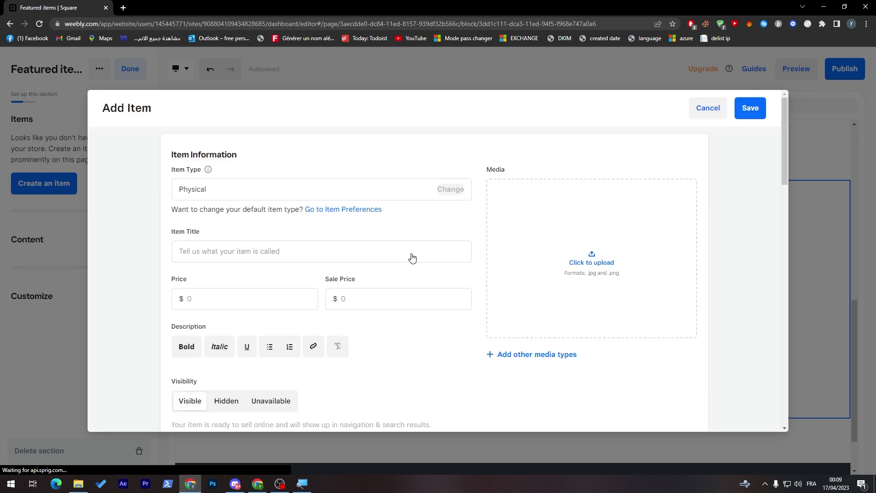
{"action": "left_click", "coordinate": [607, 219]}
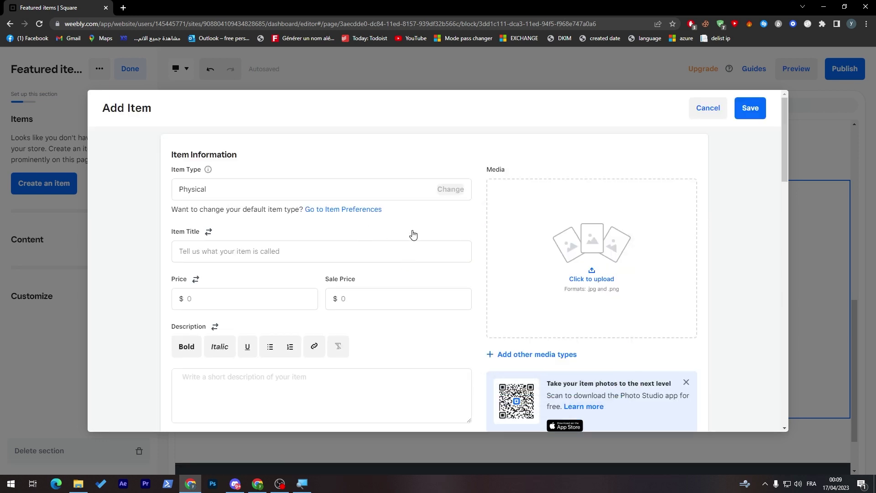
{"action": "scroll", "coordinate": [775, 193], "scroll_direction": "down", "scroll_amount": 15}
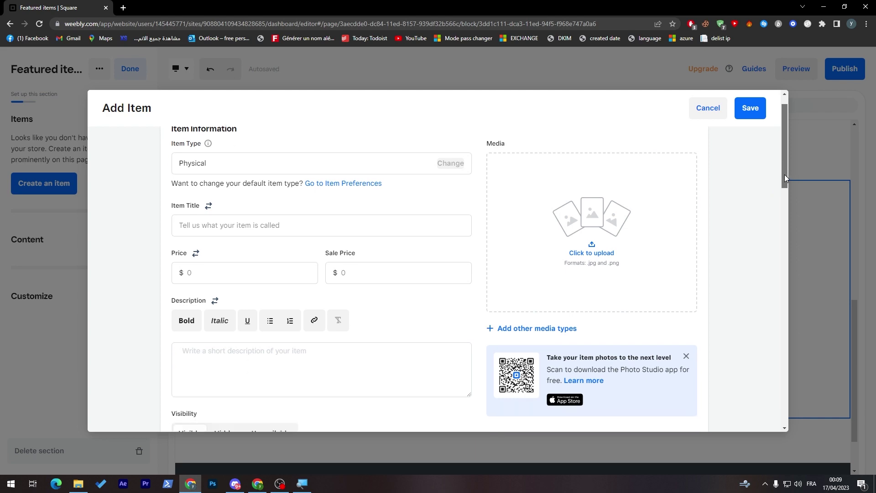
{"action": "scroll", "coordinate": [750, 365], "scroll_direction": "up", "scroll_amount": 3}
{"action": "scroll", "coordinate": [751, 319], "scroll_direction": "up", "scroll_amount": 10}
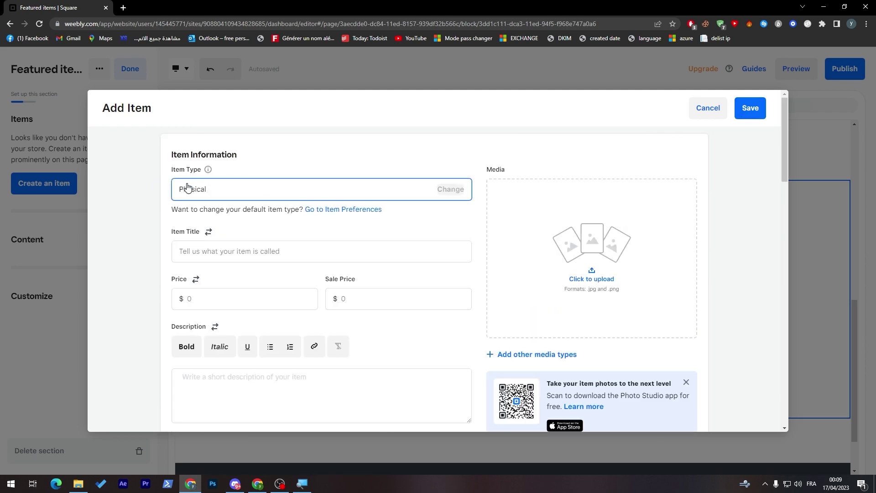
{"action": "left_click", "coordinate": [299, 251]}
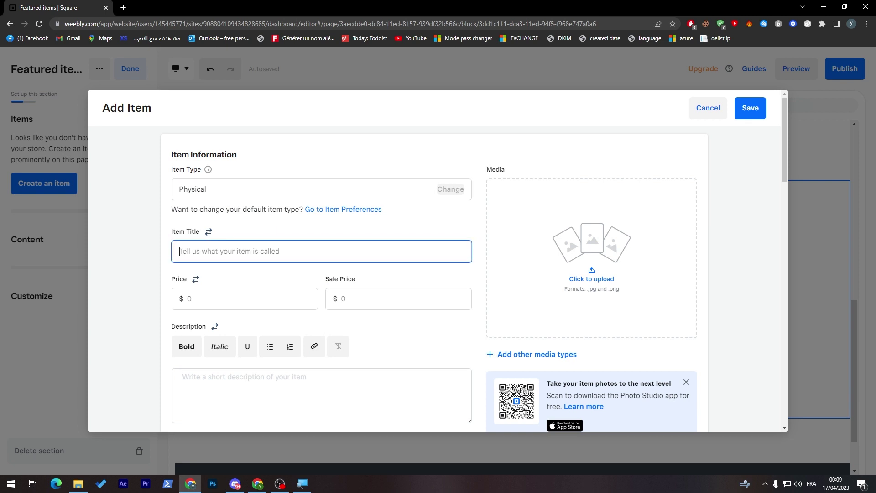
{"action": "type", "text": "Iphone X"}
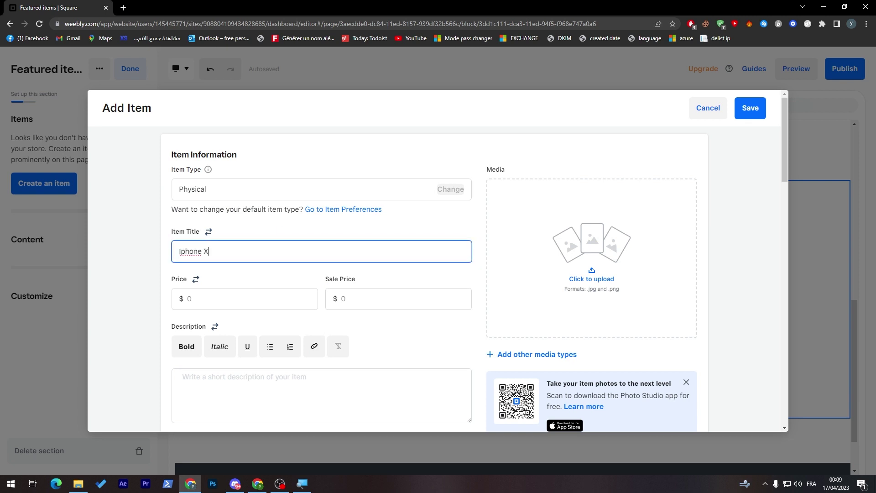
{"action": "left_click", "coordinate": [589, 279]}
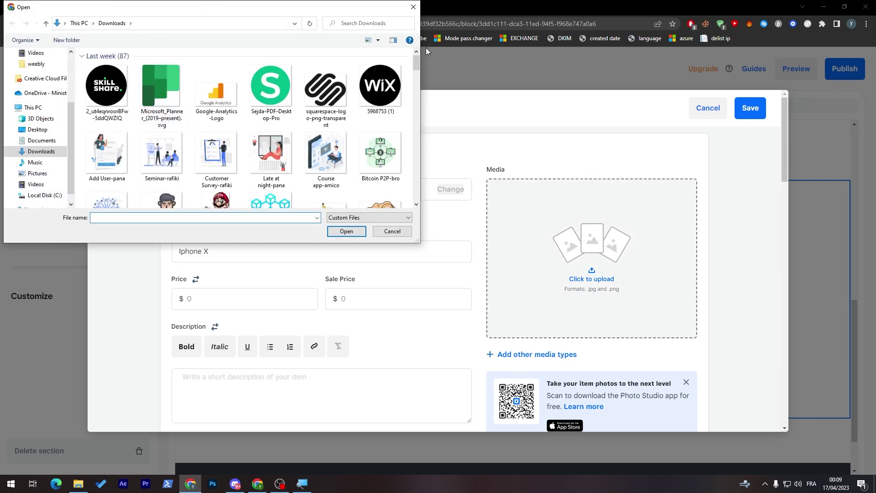
{"action": "left_click_drag", "start_coordinate": [416, 60], "coordinate": [412, 178]}
{"action": "double_click", "coordinate": [161, 86]}
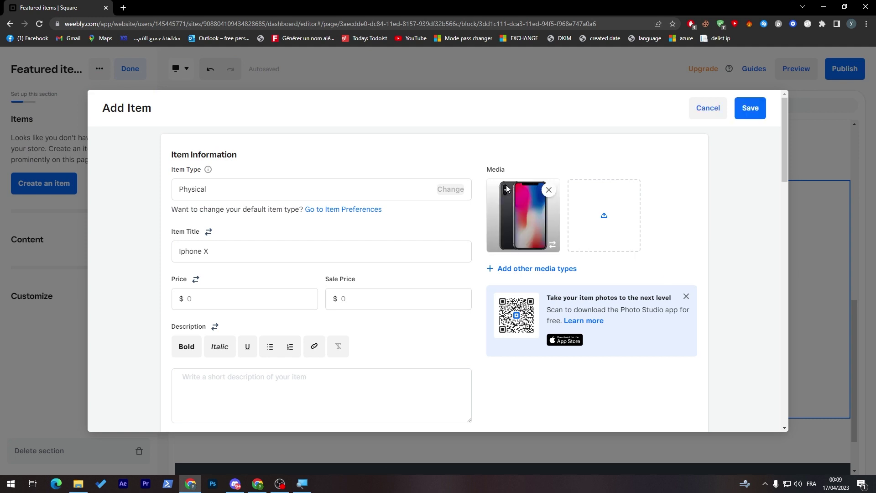
Set the item's price to 400.00 and its sale price to 375.00.
{"action": "left_click", "coordinate": [187, 299]}
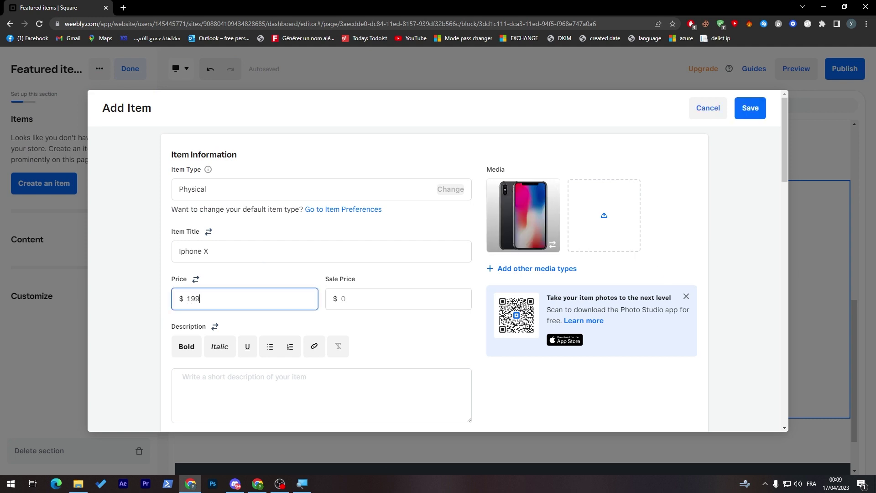
{"action": "type", "text": "199"}
{"action": "left_click", "coordinate": [400, 342]}
{"action": "left_click", "coordinate": [370, 301]}
{"action": "key", "text": "shift+Tab"}
{"action": "type", "text": "400"}
{"action": "left_click", "coordinate": [342, 299]}
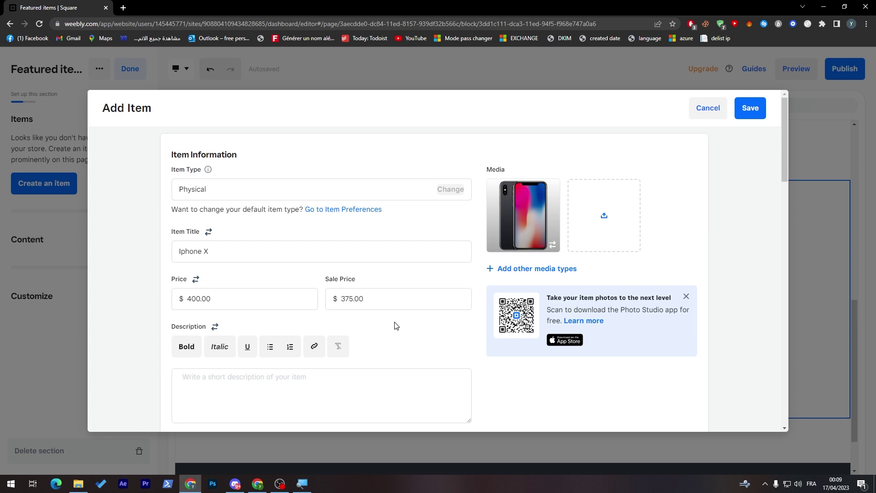
{"action": "key", "text": "shift+Tab"}
{"action": "left_click", "coordinate": [352, 298]}
{"action": "left_click", "coordinate": [718, 224]}
{"action": "left_click_drag", "start_coordinate": [785, 159], "coordinate": [691, 196]}
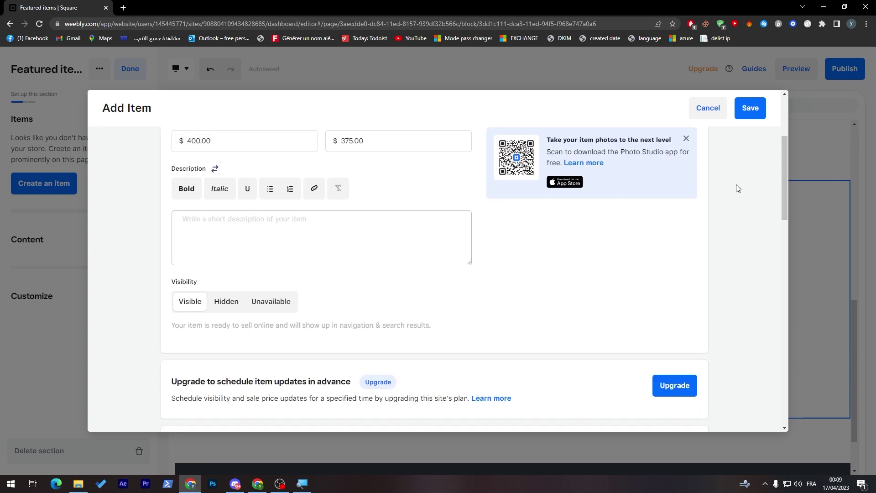
Ask ChatGPT for an iPhone X description for an eco website and copy its first paragraph.
{"action": "left_click", "coordinate": [124, 8]}
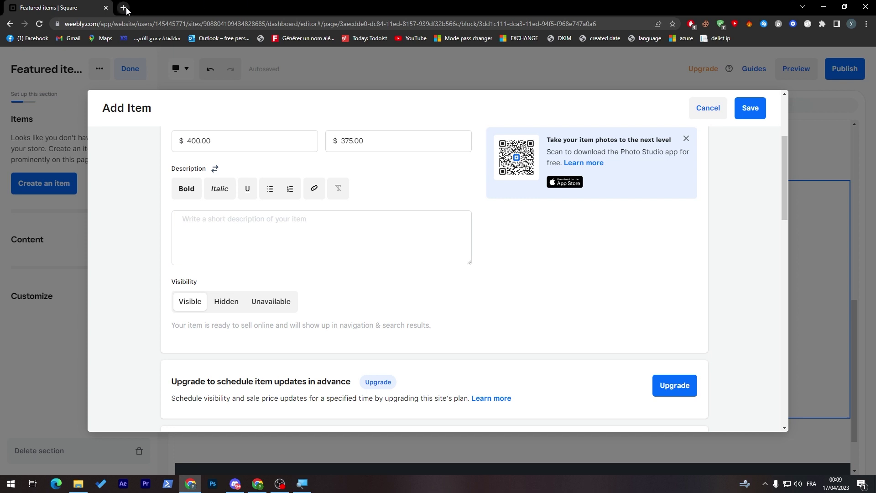
{"action": "type", "text": "chat"}
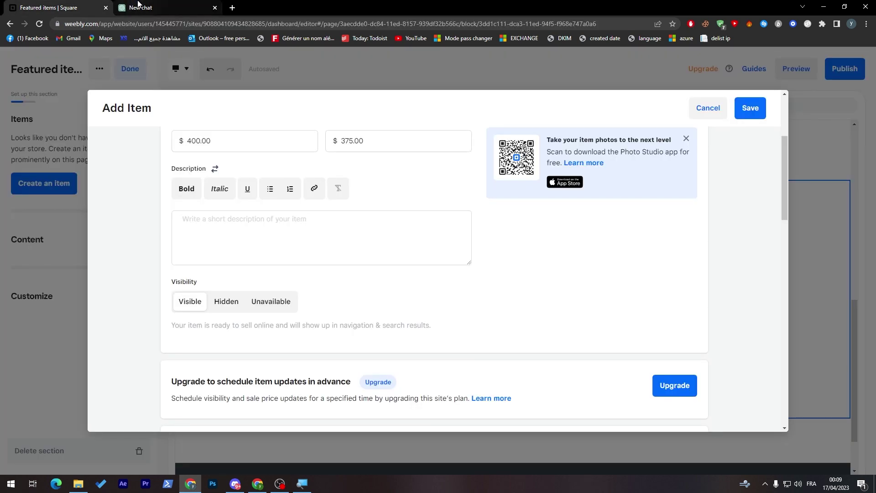
{"action": "left_click", "coordinate": [146, 8]}
{"action": "type", "text": "GIVE ME "}
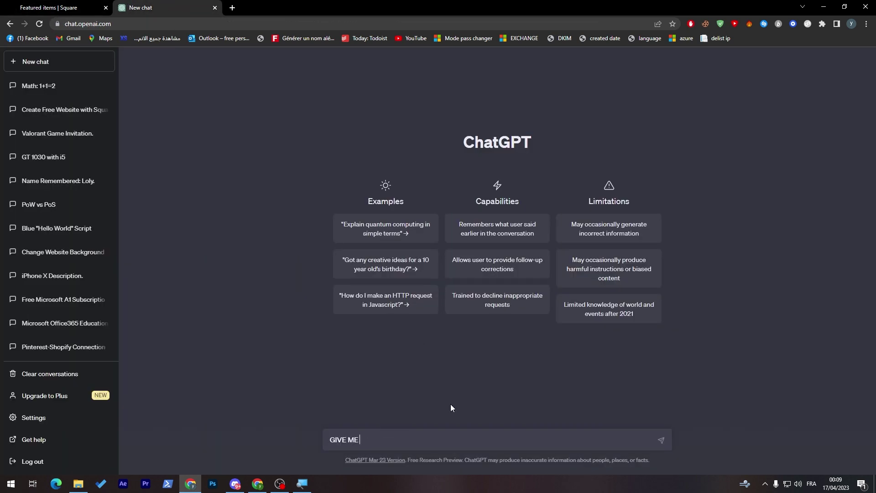
{"action": "type", "text": "a discription for my iphon x product on my"}
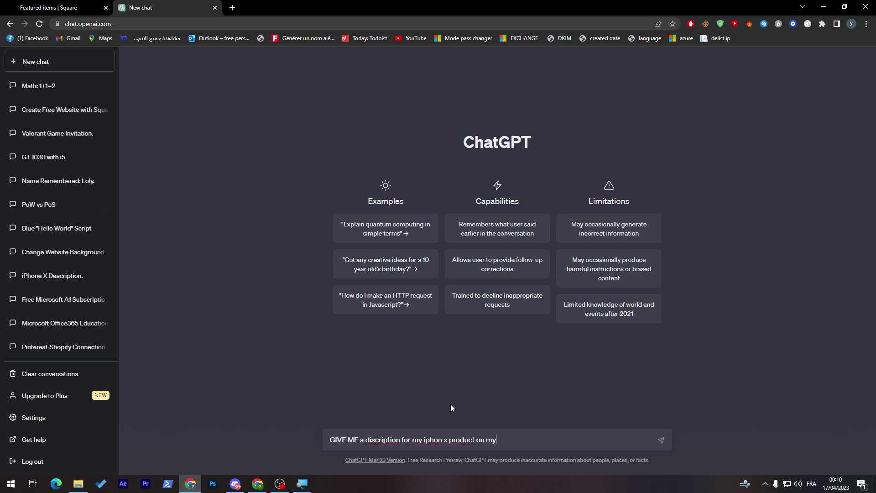
{"action": "type", "text": " eco website"}
{"action": "key", "text": "Return"}
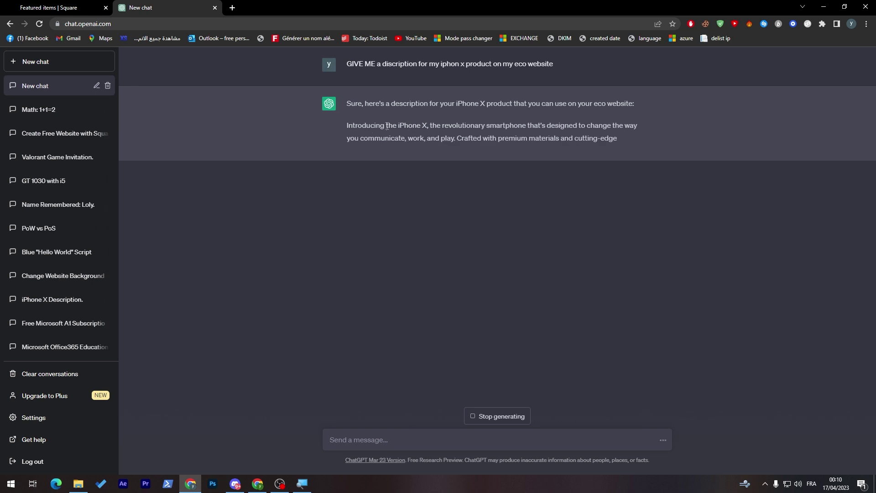
{"action": "left_click_drag", "start_coordinate": [385, 126], "coordinate": [433, 133]}
{"action": "triple_click", "coordinate": [549, 156]}
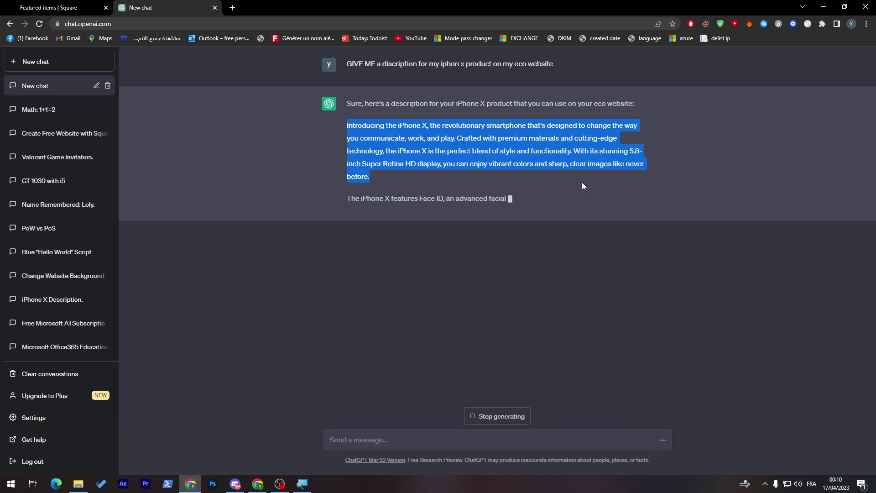
{"action": "key", "text": "ctrl+c"}
Paste the copied iPhone X paragraph into the item's Description.
{"action": "left_click", "coordinate": [48, 7]}
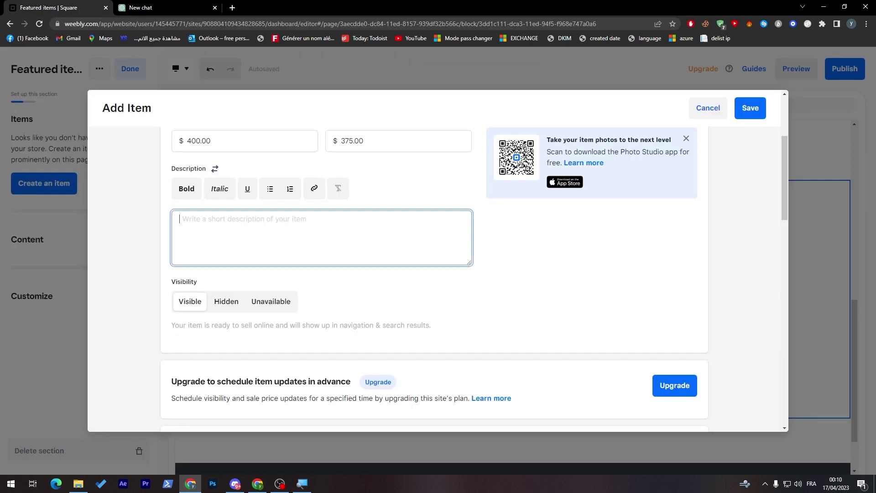
{"action": "key", "text": "ctrl+v"}
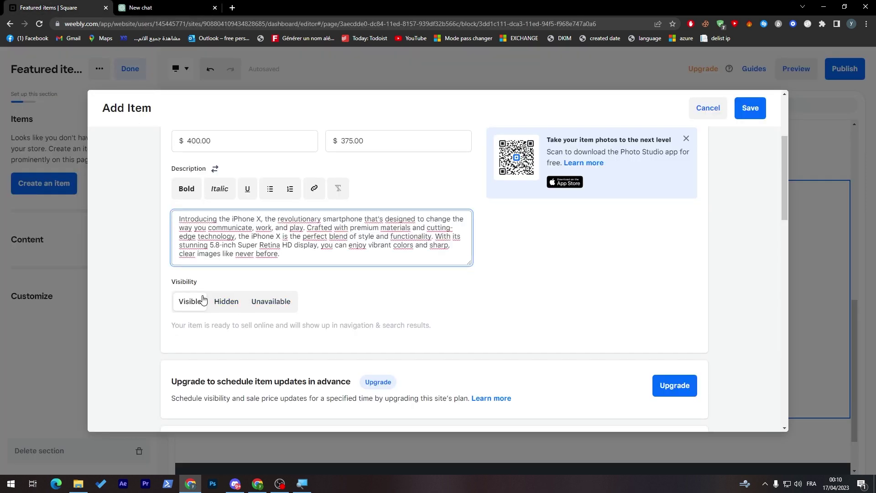
{"action": "left_click", "coordinate": [228, 289]}
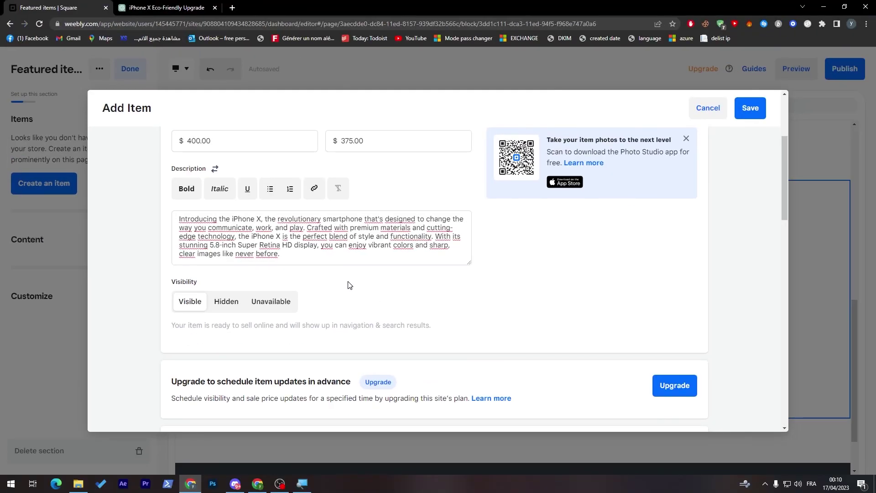
{"action": "left_click_drag", "start_coordinate": [784, 205], "coordinate": [767, 280]}
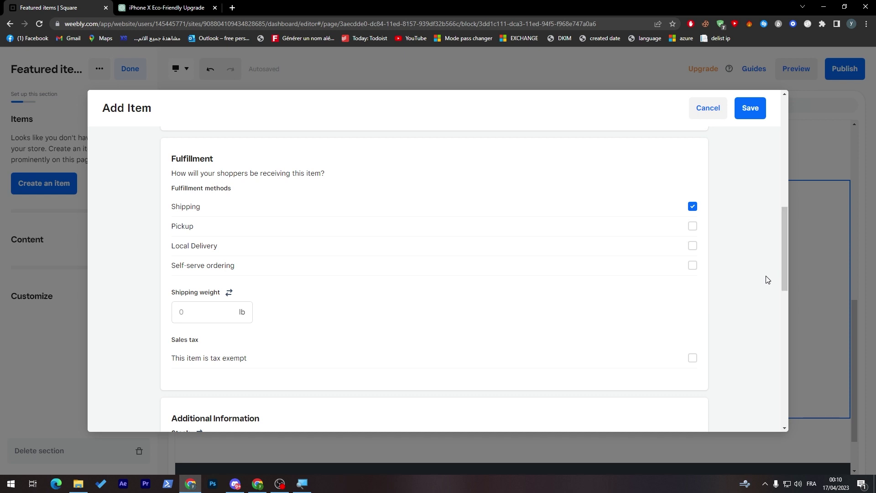
Keep Shipping as the only fulfillment method, toggling Local Delivery off again.
{"action": "left_click", "coordinate": [690, 248]}
{"action": "left_click", "coordinate": [690, 249]}
{"action": "left_click_drag", "start_coordinate": [787, 234], "coordinate": [781, 270]}
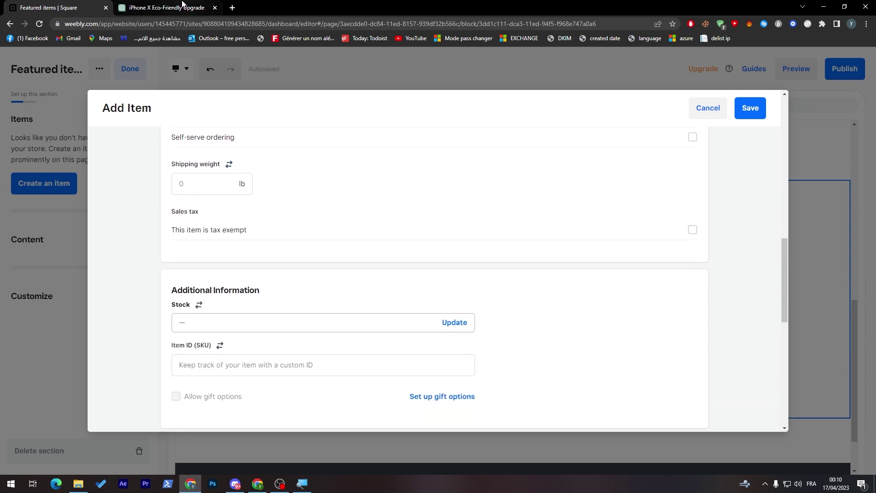
{"action": "left_click", "coordinate": [164, 7]}
Ask ChatGPT 'weight of the product' to learn the iPhone X weighs about 174 grams.
{"action": "left_click", "coordinate": [564, 224]}
{"action": "left_click_drag", "start_coordinate": [461, 332], "coordinate": [438, 331]}
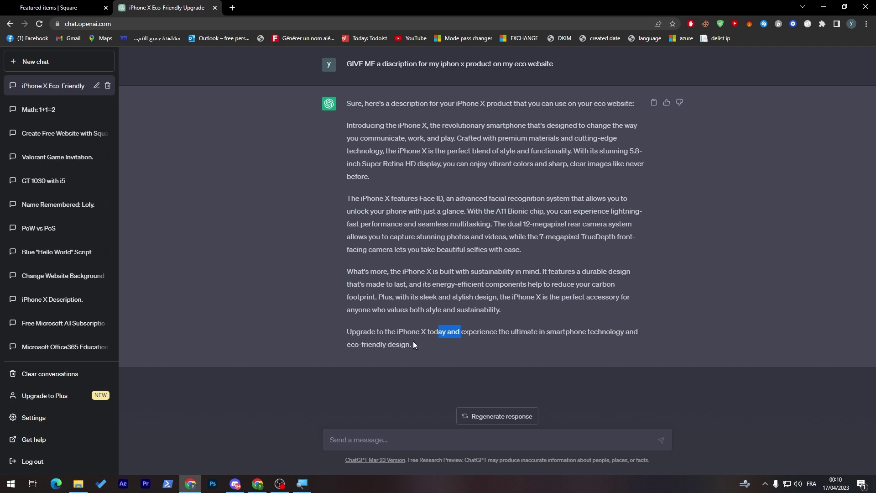
{"action": "type", "text": "weight of th"}
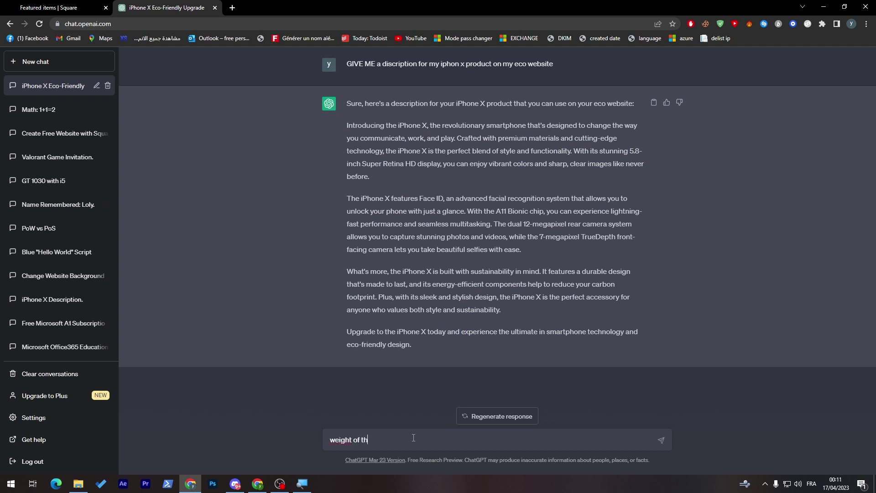
{"action": "type", "text": "e product"}
{"action": "key", "text": "Return"}
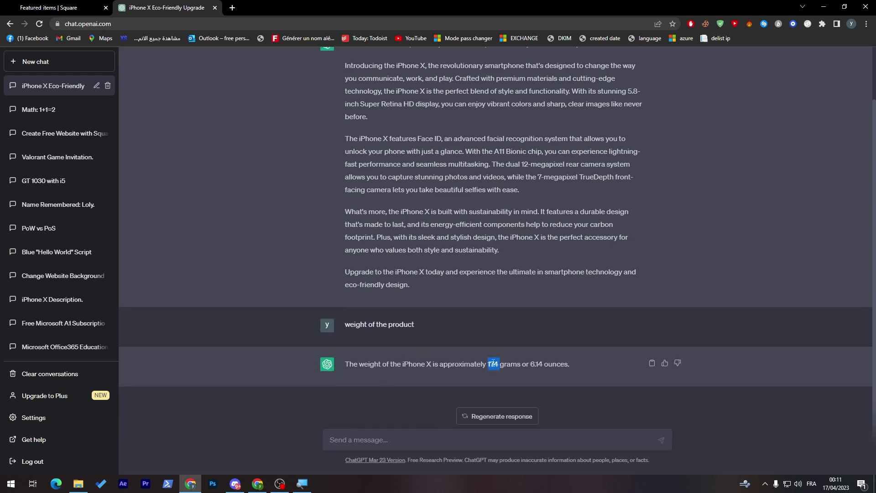
{"action": "left_click", "coordinate": [67, 8]}
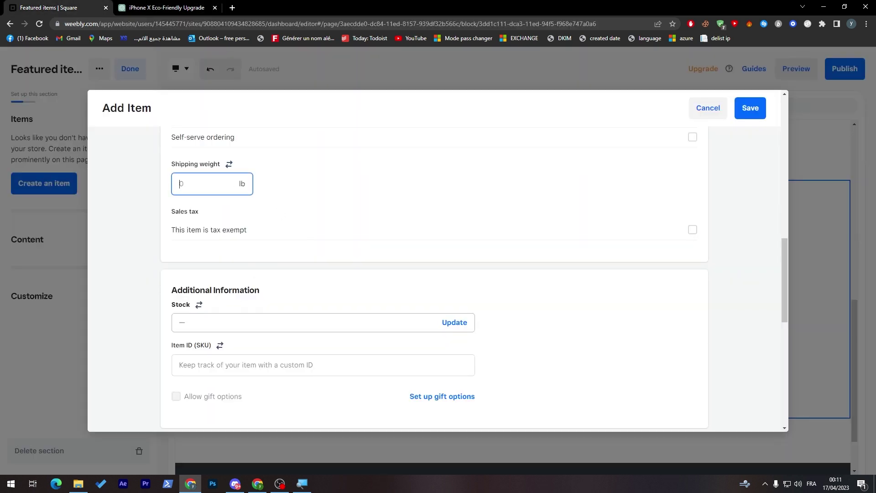
Enter a shipping weight of 174 and bring up the item's stock settings.
{"action": "left_click", "coordinate": [325, 253]}
{"action": "left_click", "coordinate": [198, 328]}
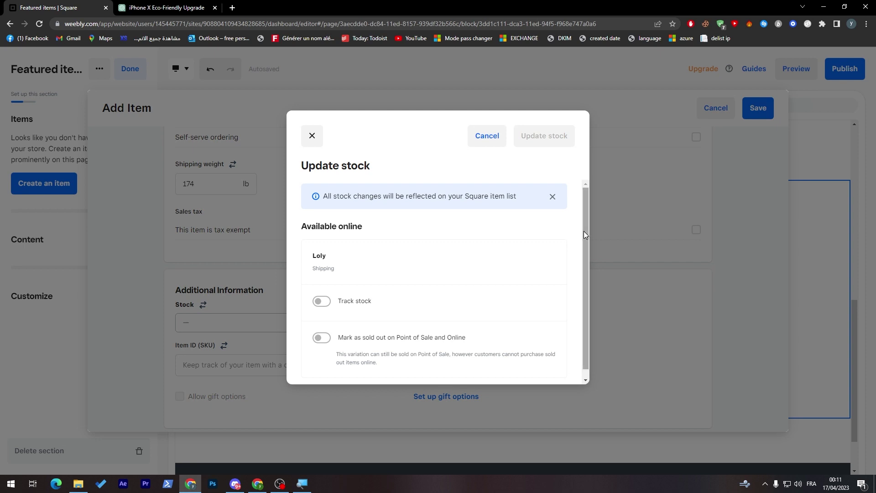
{"action": "scroll", "coordinate": [585, 231], "scroll_direction": "down", "scroll_amount": 1}
{"action": "left_click", "coordinate": [302, 134]}
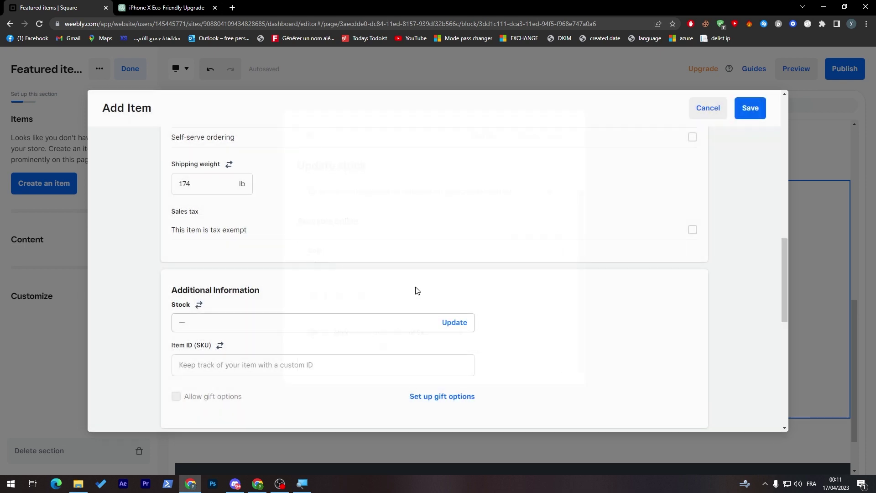
{"action": "left_click", "coordinate": [453, 322]}
{"action": "scroll", "coordinate": [586, 219], "scroll_direction": "down", "scroll_amount": 1}
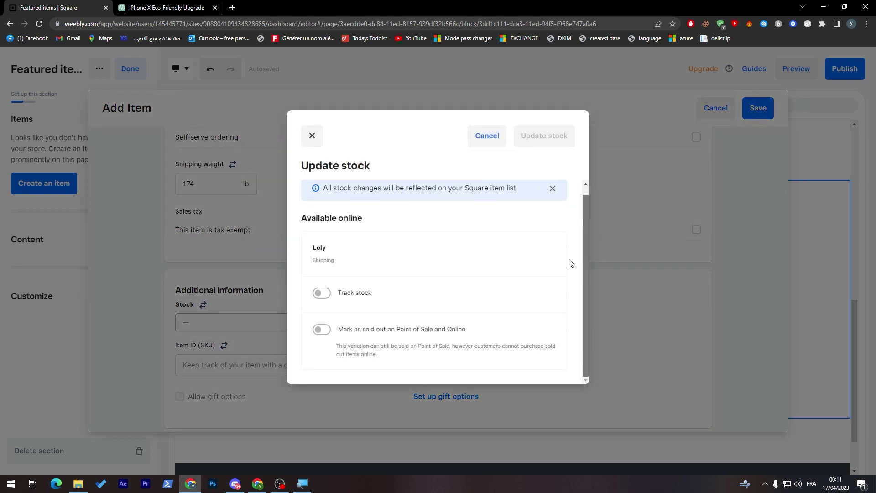
Turn on stock tracking and set stock received to 10.
{"action": "left_click", "coordinate": [322, 300]}
{"action": "left_click", "coordinate": [522, 323]}
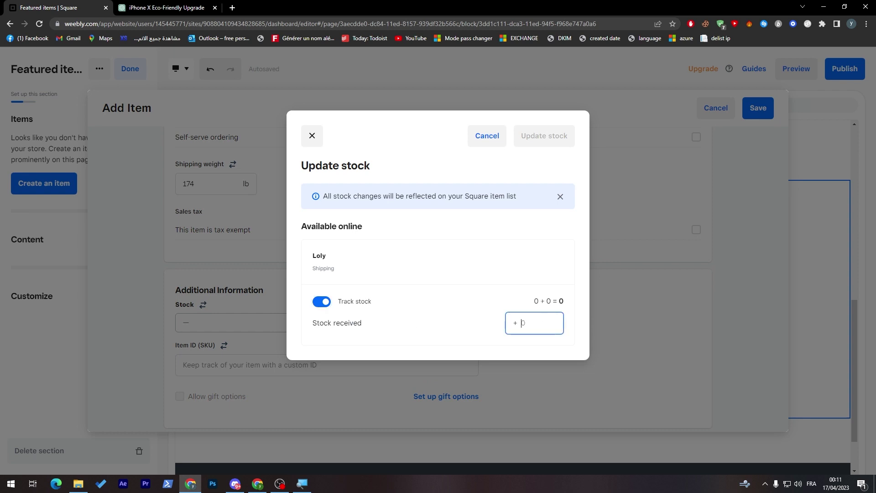
{"action": "type", "text": "19"}
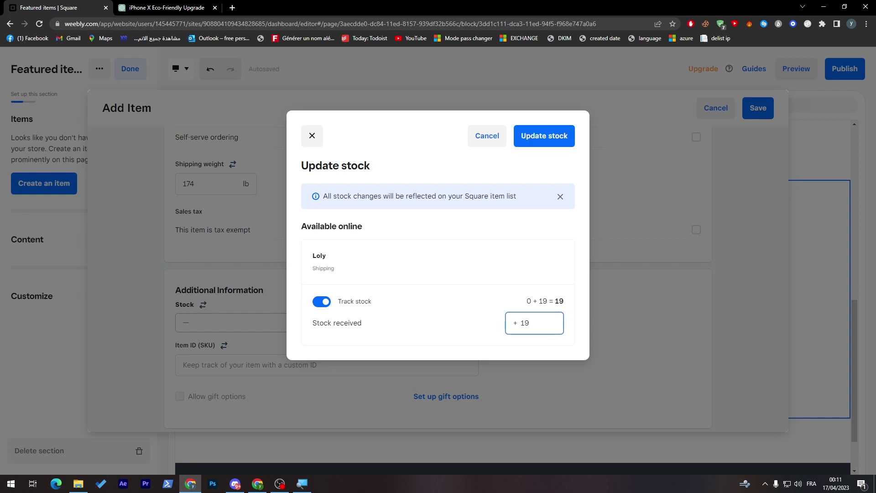
{"action": "key", "text": "BackSpace"}
{"action": "key", "text": "BackSpace"}
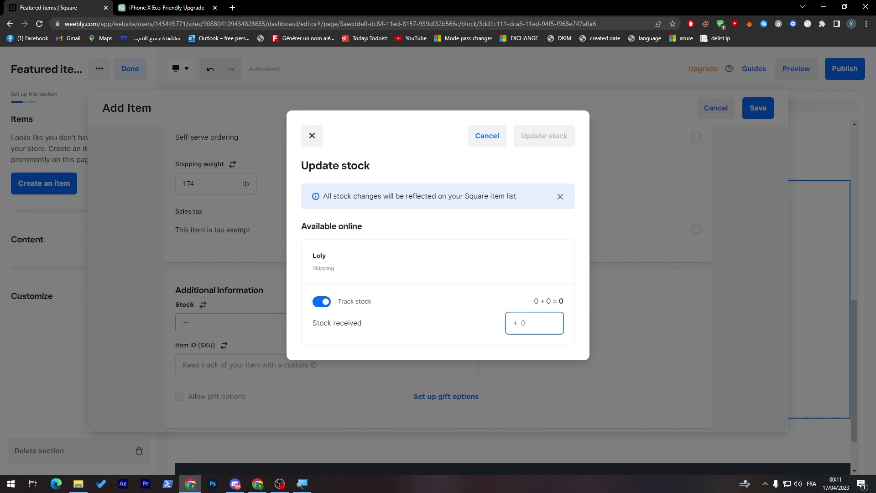
{"action": "type", "text": "10"}
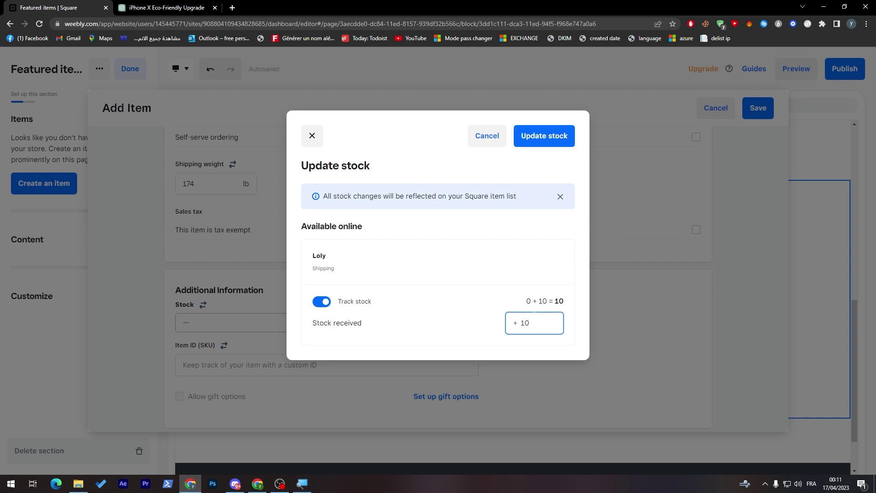
{"action": "left_click", "coordinate": [544, 135]}
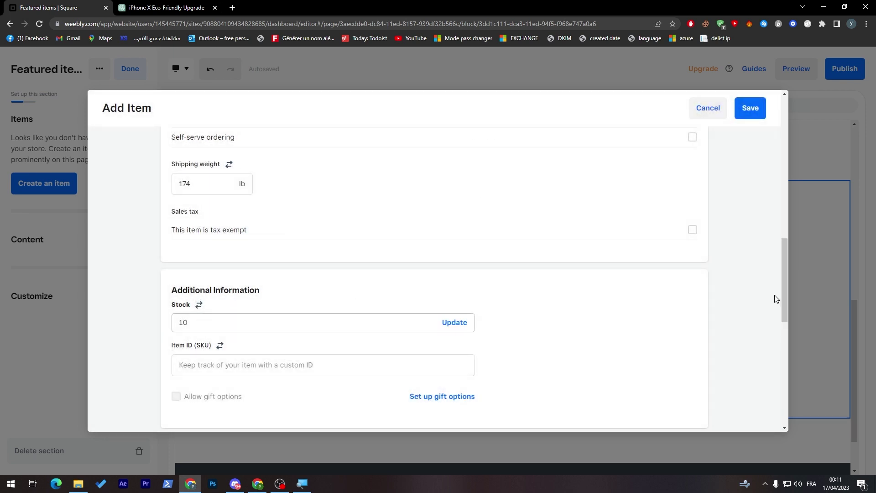
{"action": "left_click_drag", "start_coordinate": [783, 288], "coordinate": [779, 327]}
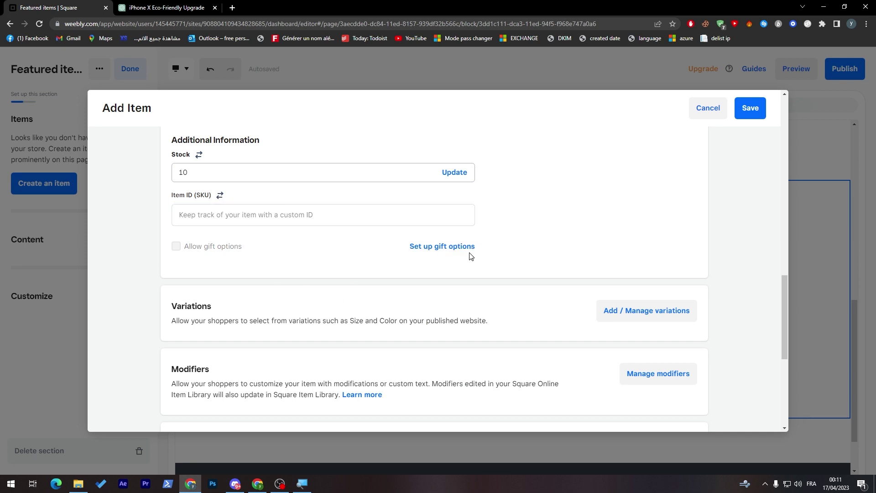
{"action": "left_click_drag", "start_coordinate": [785, 303], "coordinate": [777, 323]}
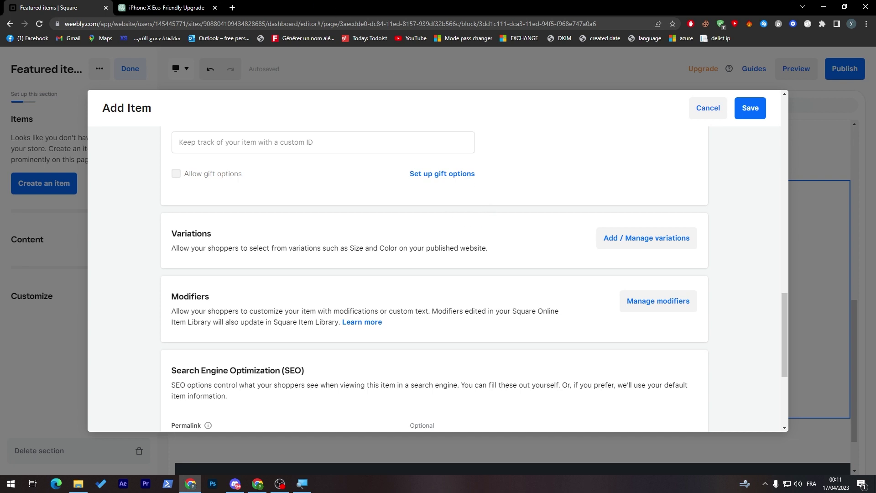
{"action": "double_click", "coordinate": [388, 248]}
{"action": "left_click", "coordinate": [645, 238]}
{"action": "left_click", "coordinate": [356, 253]}
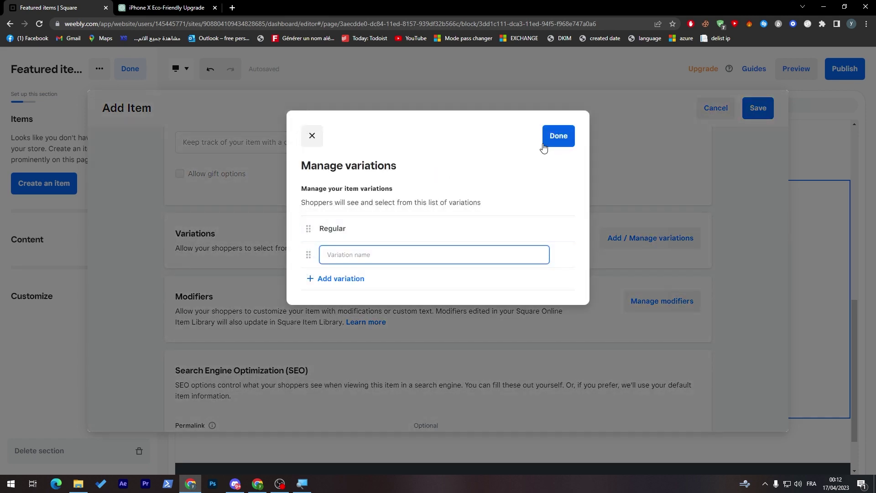
{"action": "left_click", "coordinate": [313, 136]}
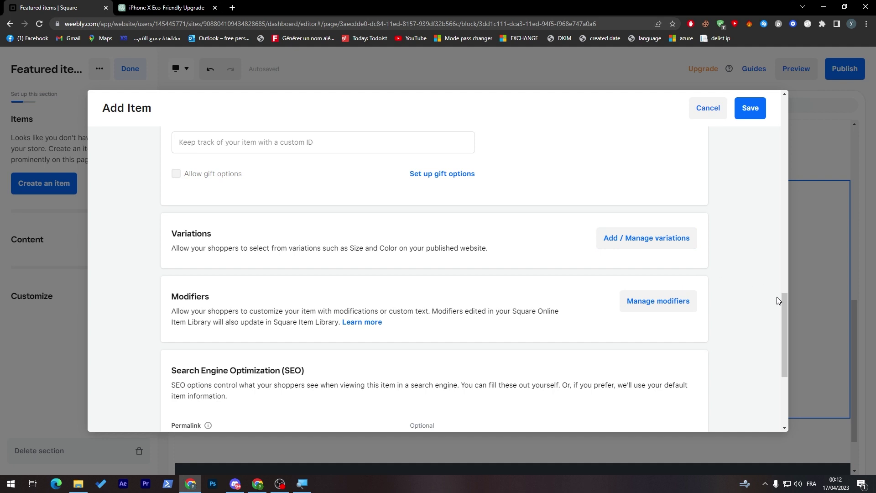
{"action": "mouse_move", "coordinate": [784, 312]}
{"action": "left_mouse_down"}
{"action": "mouse_move", "coordinate": [779, 351]}
{"action": "mouse_move", "coordinate": [779, 305]}
{"action": "left_mouse_up"}
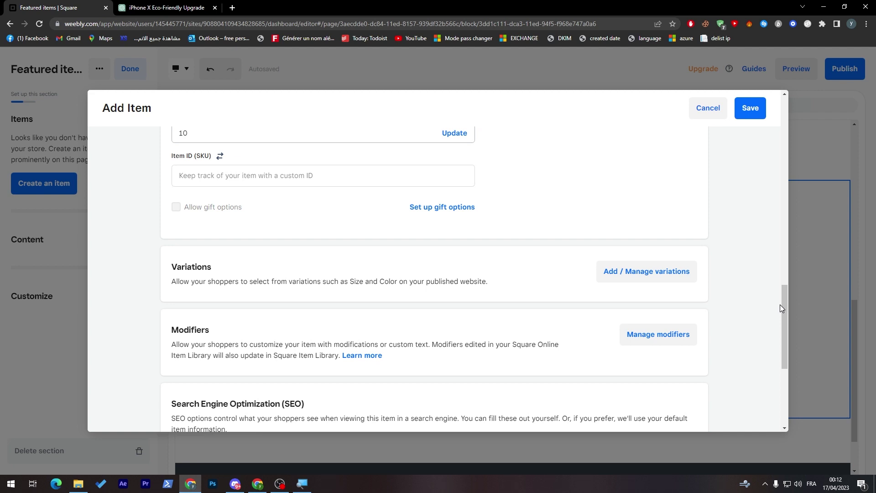
{"action": "left_click_drag", "start_coordinate": [785, 309], "coordinate": [784, 346]}
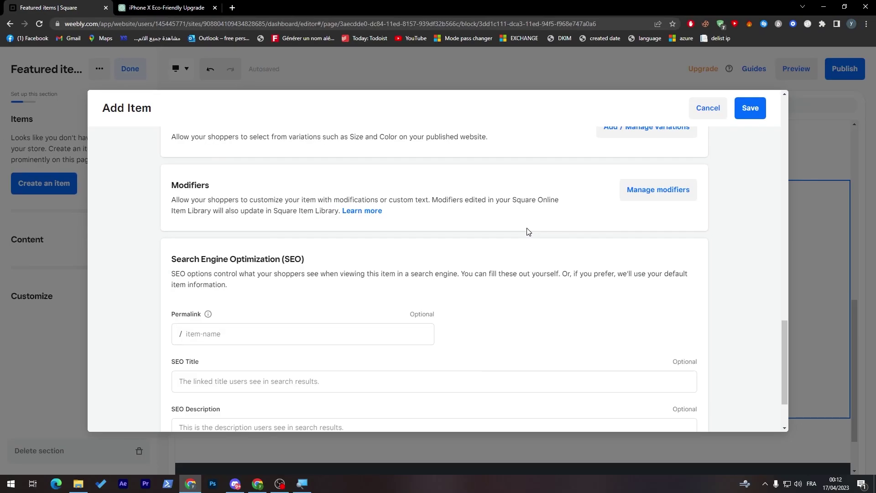
Google 'CUPS' in a new tab, preview the orange cup image, then return to Weebly.
{"action": "left_click", "coordinate": [233, 8]}
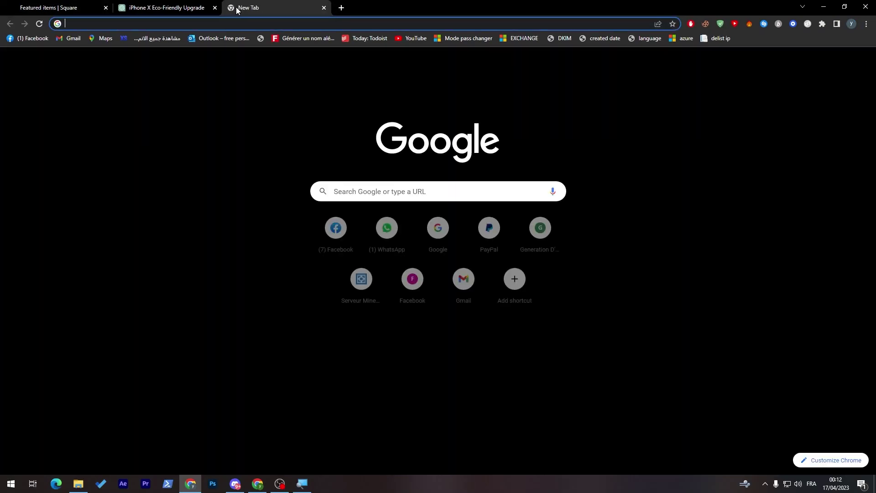
{"action": "type", "text": "CUPS"}
{"action": "key", "text": "Return"}
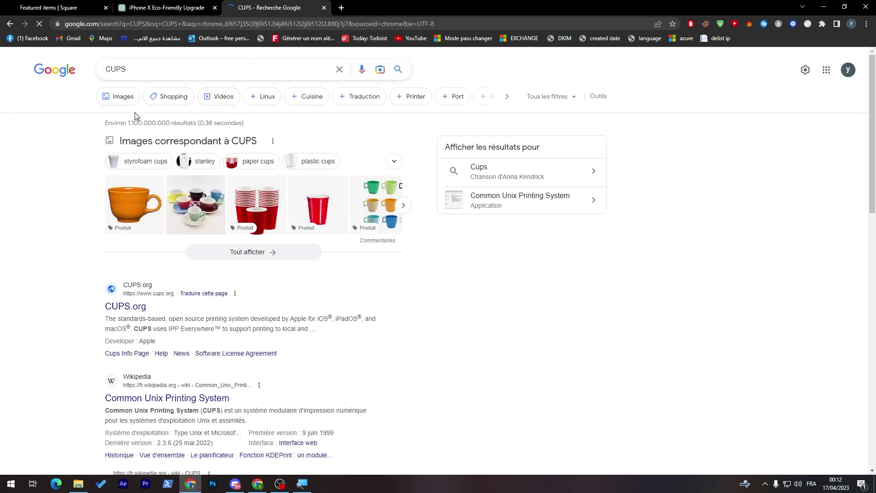
{"action": "left_click", "coordinate": [152, 232]}
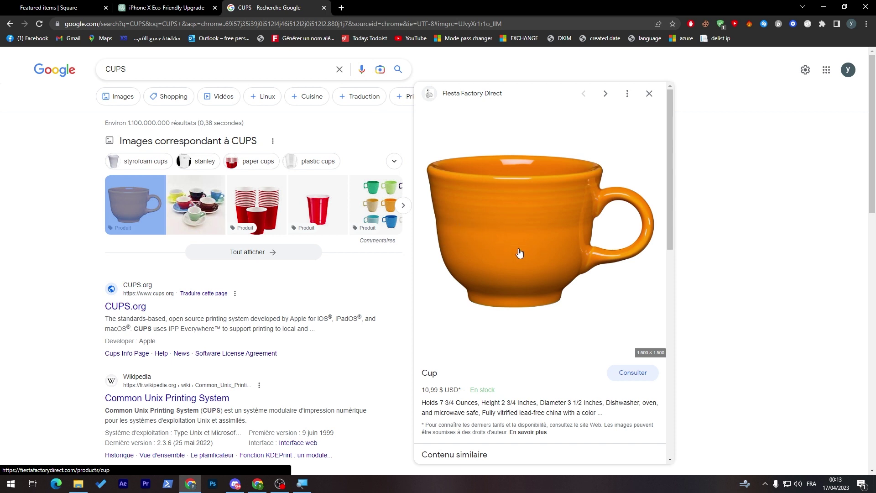
{"action": "left_click", "coordinate": [59, 7]}
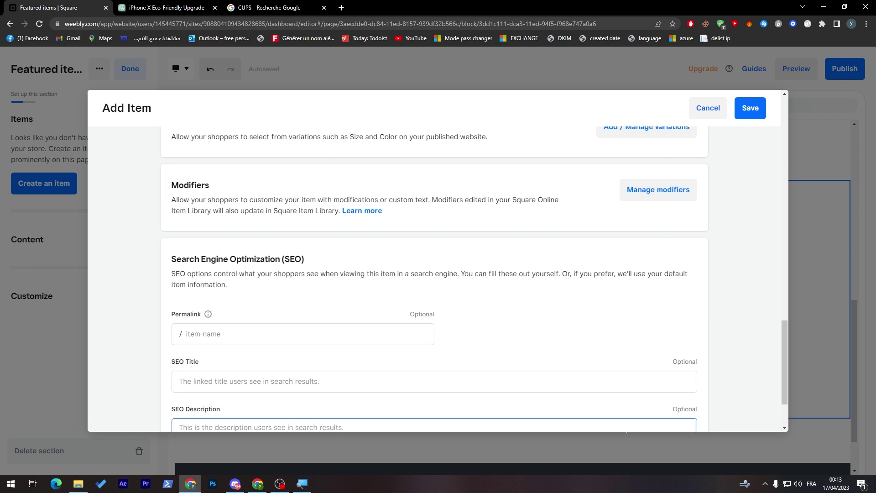
Open the item's modifier settings, start a modifier, then cancel without adding any.
{"action": "left_click", "coordinate": [653, 197]}
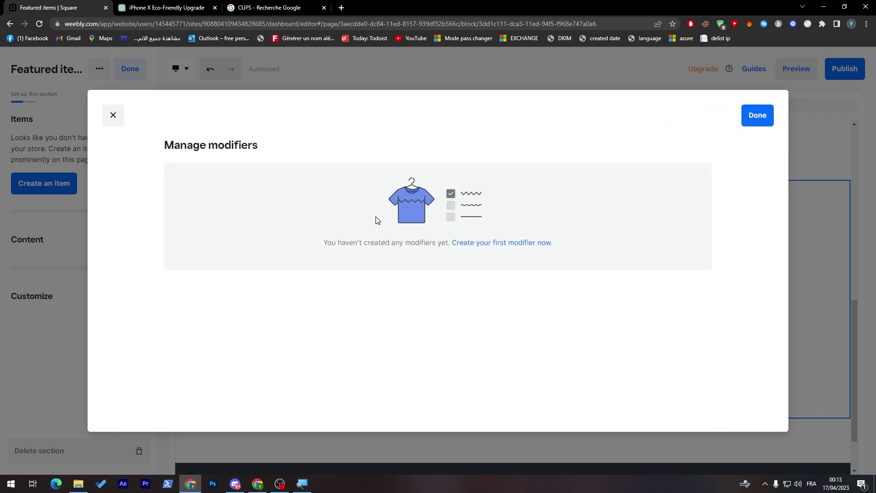
{"action": "left_click", "coordinate": [507, 244]}
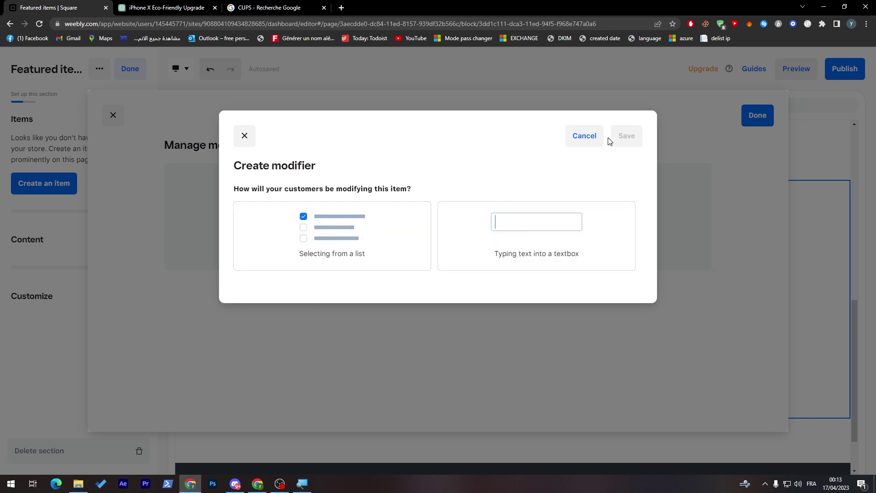
{"action": "left_click", "coordinate": [591, 138]}
{"action": "left_click", "coordinate": [113, 118]}
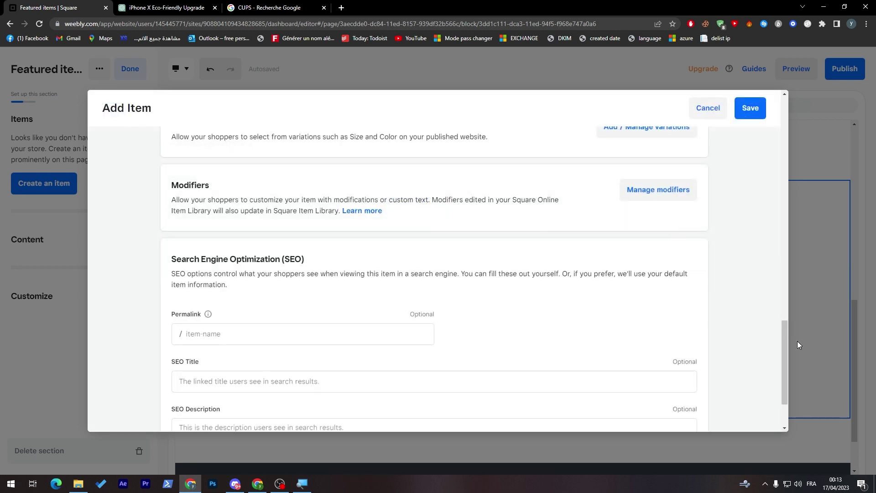
Check the SEO permalink field and save the new Iphone X item.
{"action": "left_click_drag", "start_coordinate": [785, 338], "coordinate": [780, 374]}
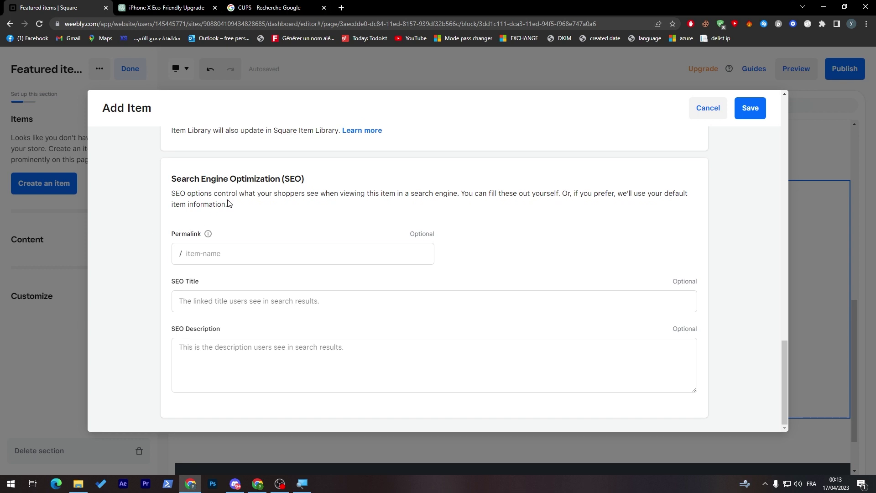
{"action": "left_click", "coordinate": [257, 253]}
{"action": "left_click_drag", "start_coordinate": [782, 365], "coordinate": [773, 116]}
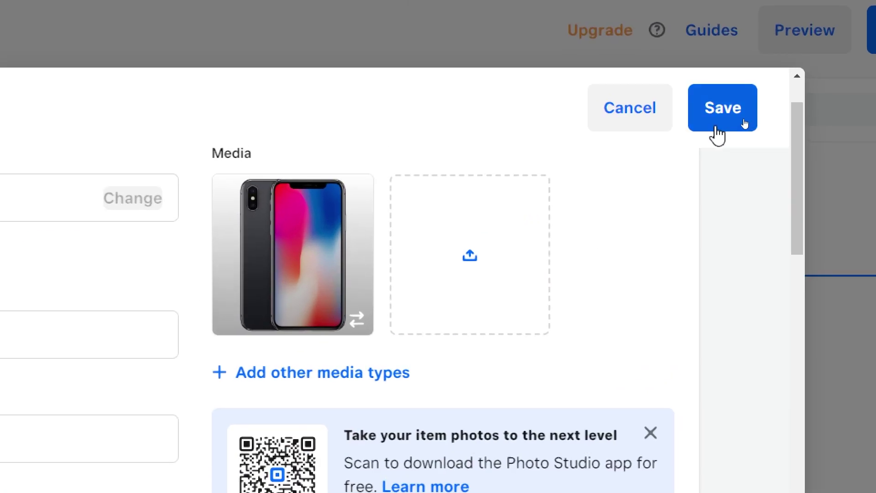
{"action": "left_click", "coordinate": [716, 129]}
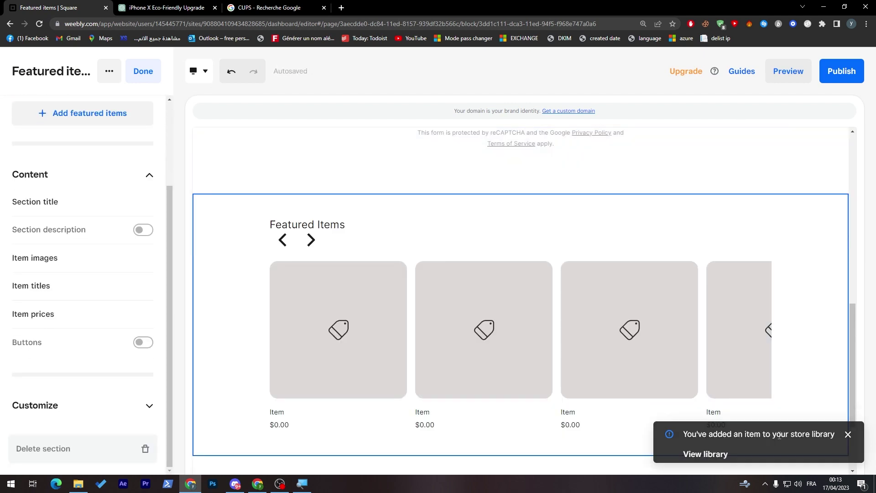
Show Shop Now buttons on items and scale item images, keeping the Image fade hover effect.
{"action": "left_click", "coordinate": [316, 242]}
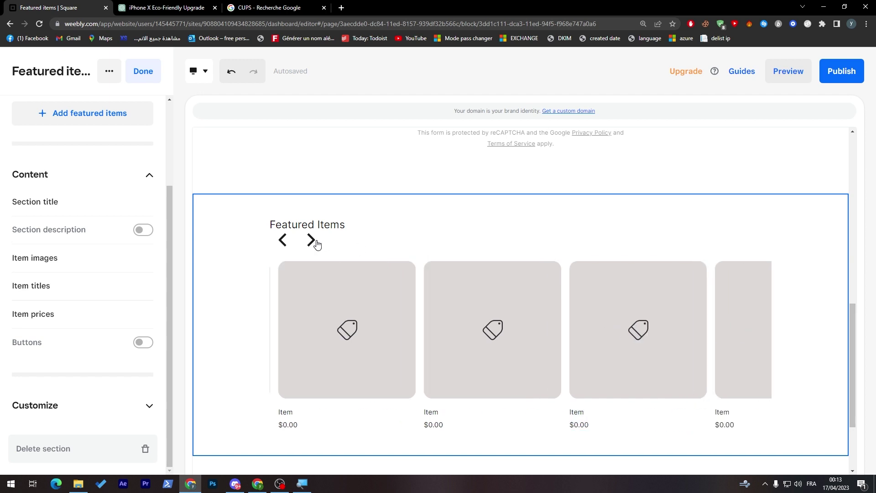
{"action": "left_click", "coordinate": [290, 242]}
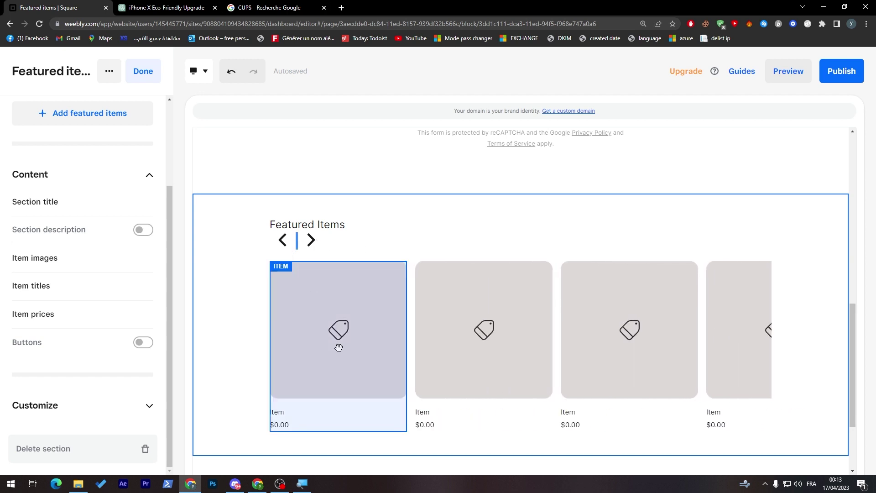
{"action": "left_click", "coordinate": [151, 345]}
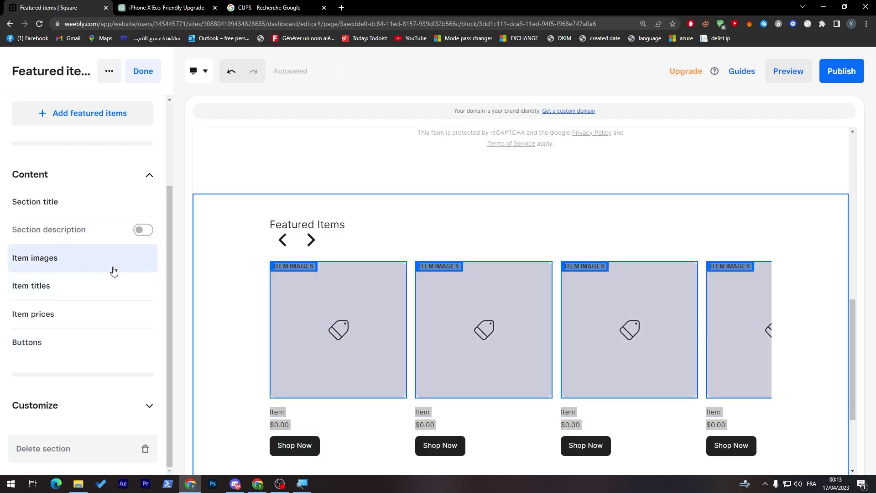
{"action": "left_click", "coordinate": [140, 268]}
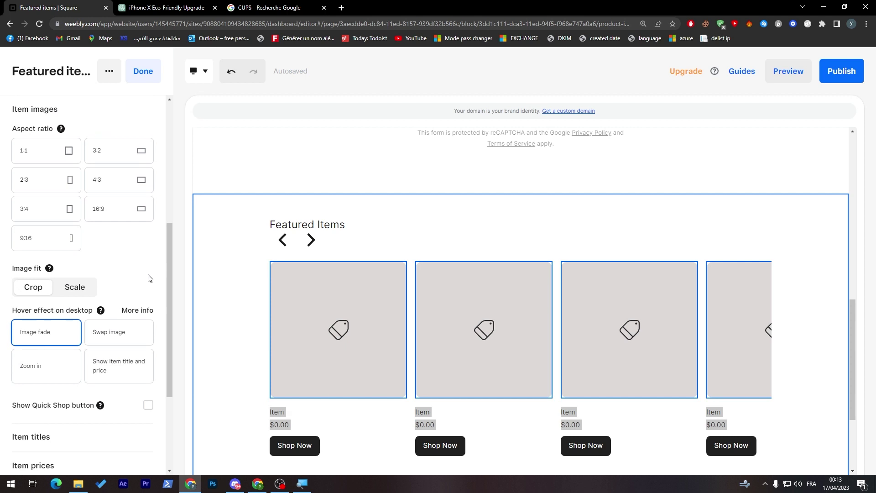
{"action": "left_click", "coordinate": [120, 337]}
{"action": "left_click", "coordinate": [52, 373]}
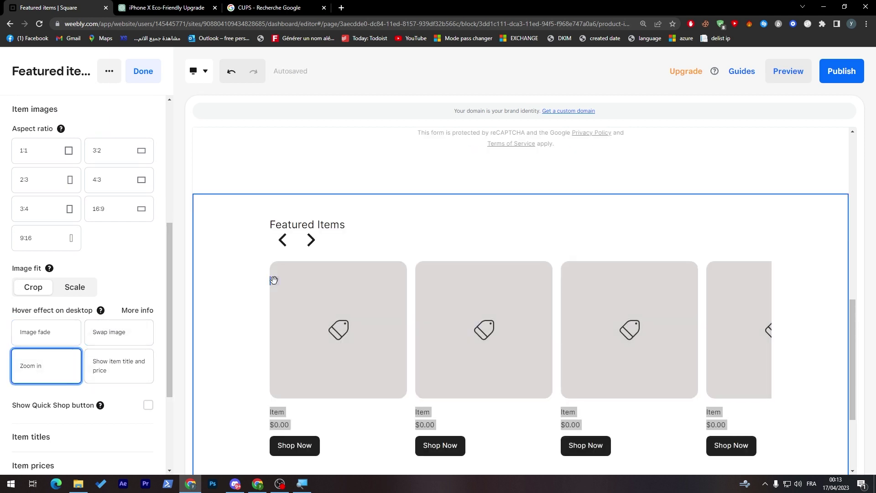
{"action": "left_click", "coordinate": [65, 335]}
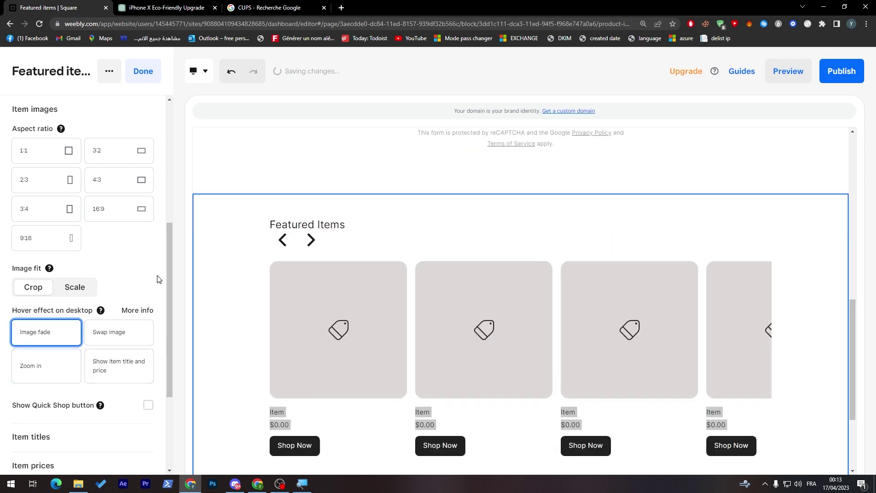
{"action": "left_click", "coordinate": [85, 287]}
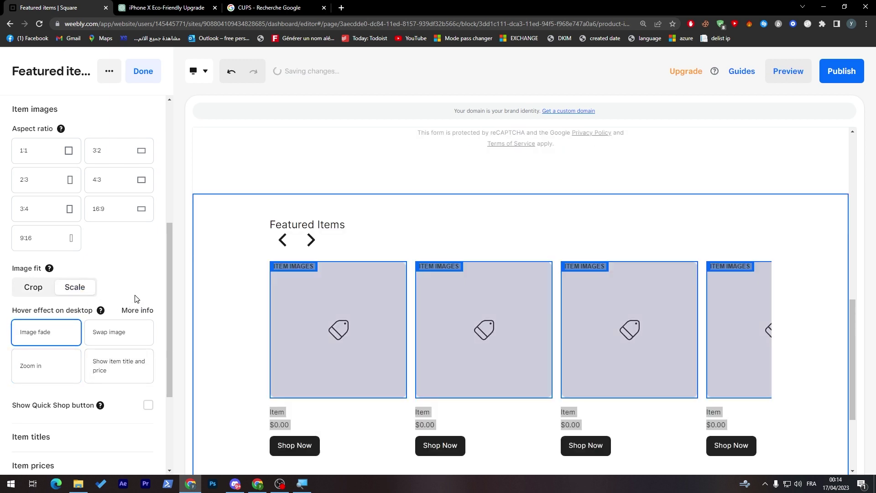
Turn on the section description and enter 'These are the top Product of the month'.
{"action": "scroll", "coordinate": [131, 302], "scroll_direction": "up", "scroll_amount": 5}
{"action": "left_click", "coordinate": [145, 229]}
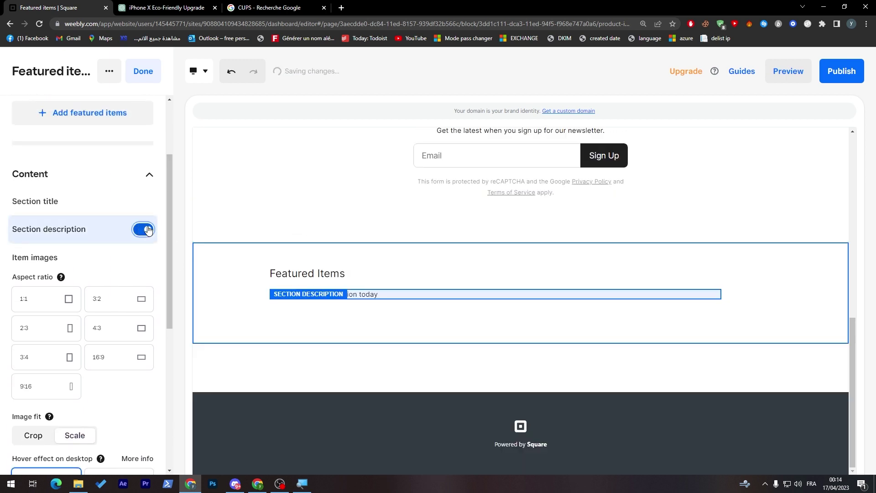
{"action": "left_click", "coordinate": [382, 262]}
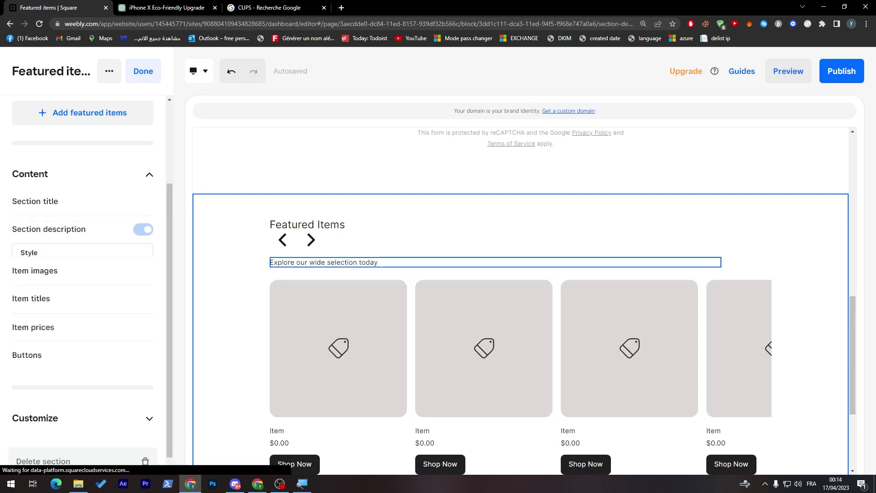
{"action": "key", "text": "BackSpace"}
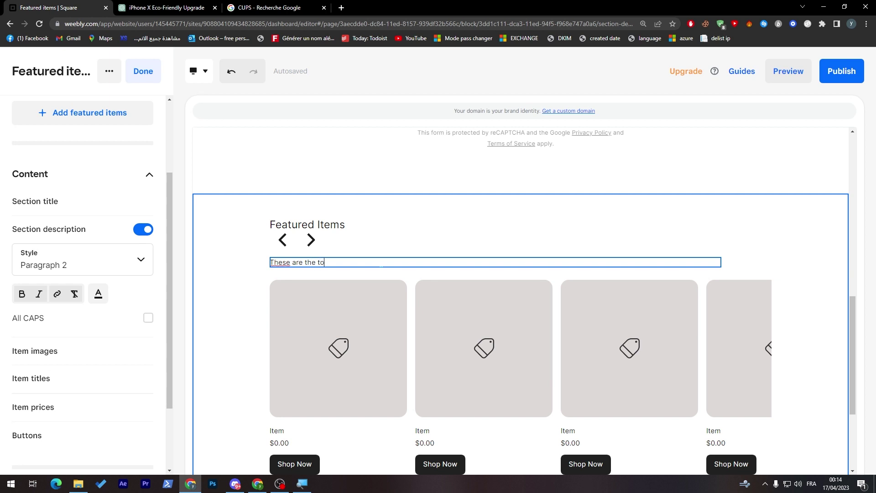
{"action": "type", "text": "These are the top Product of the month"}
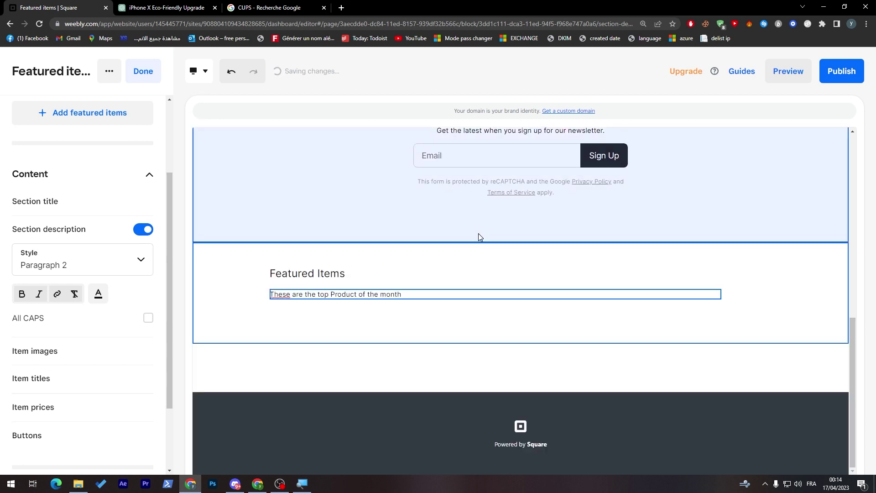
{"action": "left_click", "coordinate": [556, 386]}
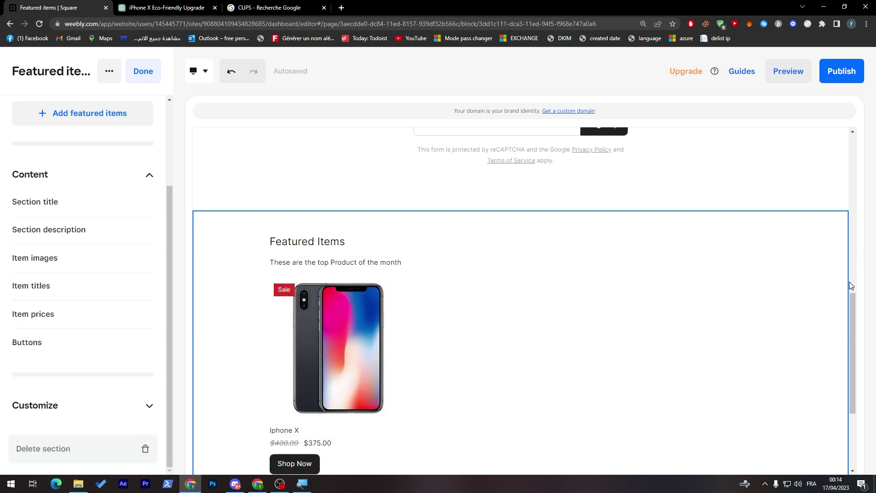
Change the Shop Now button colour to light grey #EBEDEF.
{"action": "scroll", "coordinate": [502, 347], "scroll_direction": "down", "scroll_amount": 2}
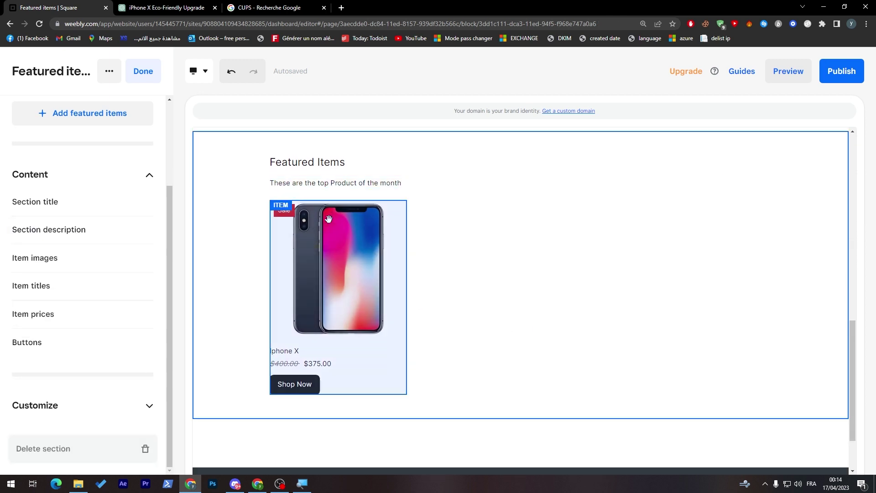
{"action": "left_click", "coordinate": [338, 252]}
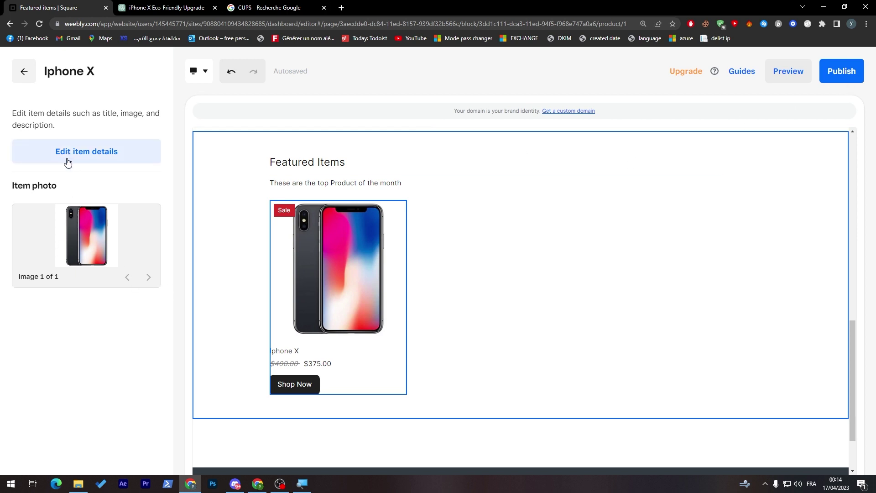
{"action": "left_click", "coordinate": [20, 76]}
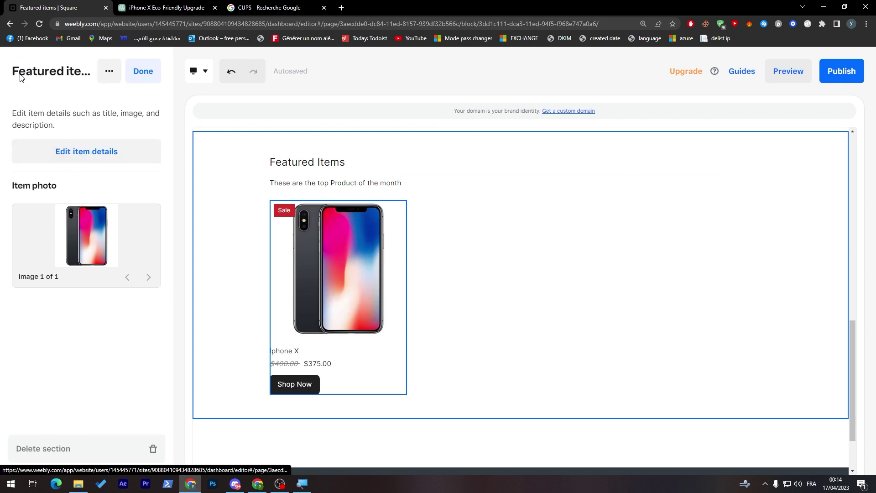
{"action": "left_click_drag", "start_coordinate": [171, 275], "coordinate": [161, 407]}
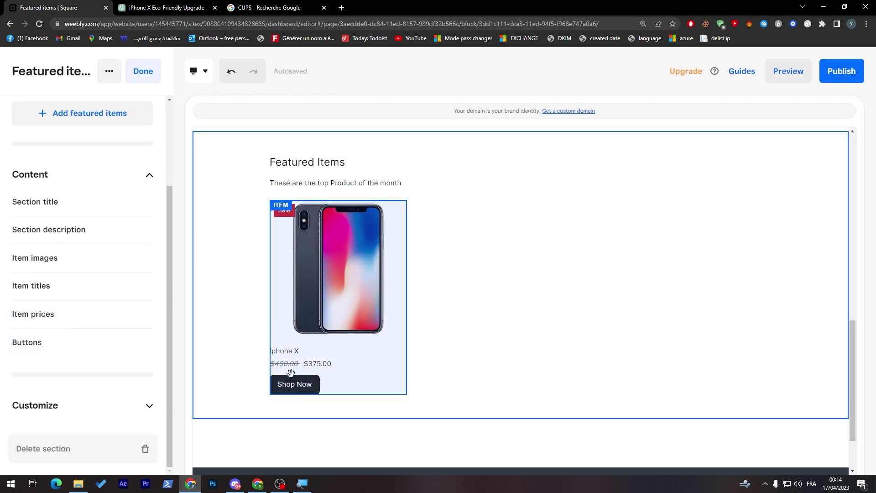
{"action": "left_click", "coordinate": [104, 356]}
{"action": "scroll", "coordinate": [108, 344], "scroll_direction": "down", "scroll_amount": 4}
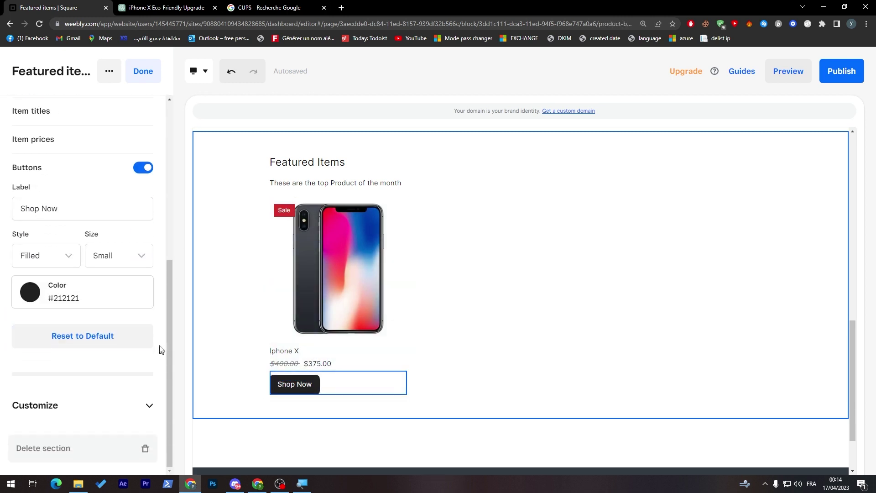
{"action": "left_click", "coordinate": [33, 305]}
{"action": "left_click", "coordinate": [72, 376]}
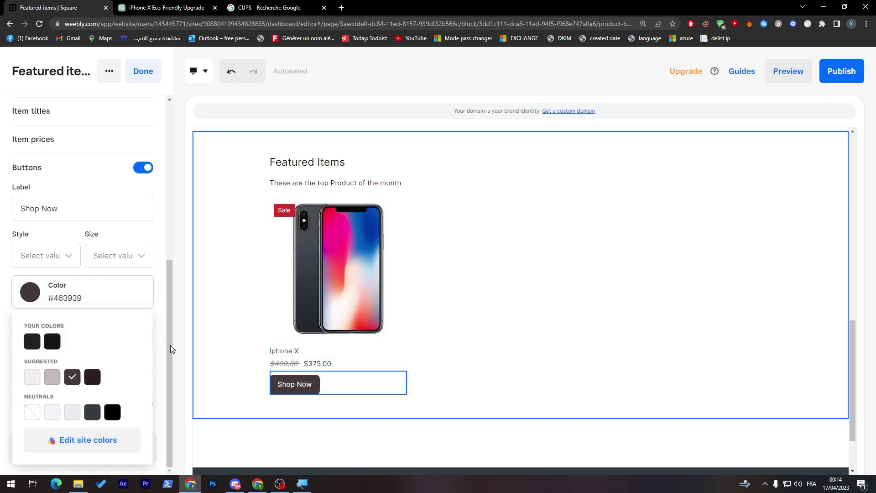
{"action": "left_click", "coordinate": [71, 413]}
{"action": "left_click", "coordinate": [299, 434]}
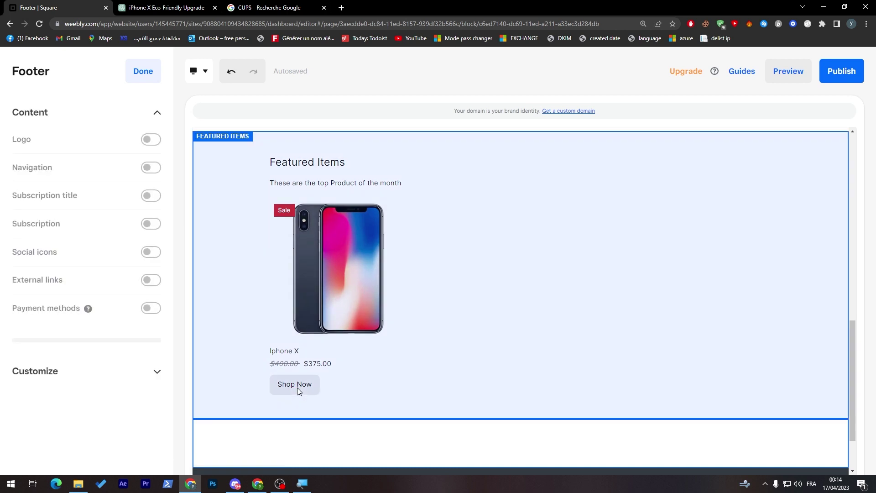
Confirm the button keeps Filled style and Small size.
{"action": "left_click", "coordinate": [297, 387]}
{"action": "left_click", "coordinate": [335, 382]}
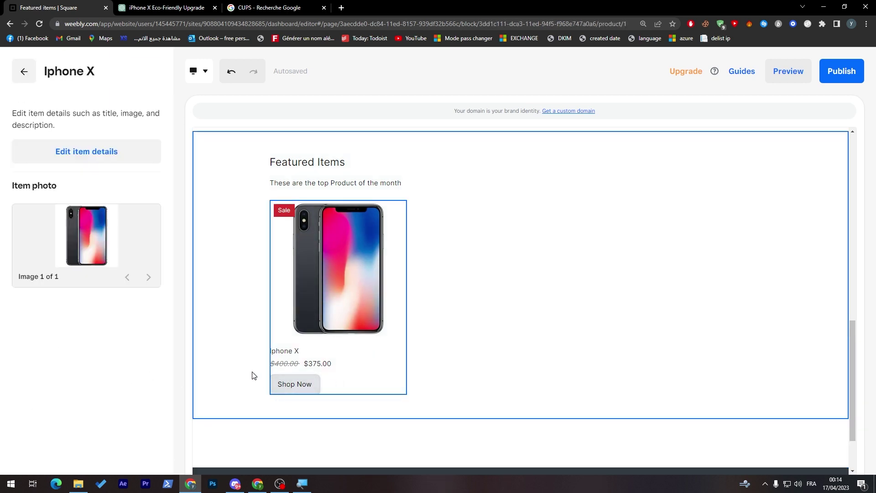
{"action": "left_click", "coordinate": [36, 76]}
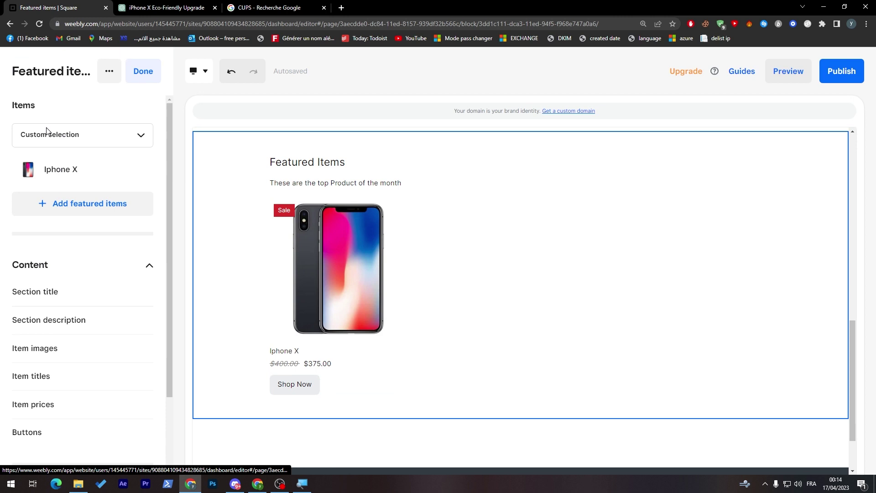
{"action": "left_click", "coordinate": [80, 432]}
{"action": "scroll", "coordinate": [152, 346], "scroll_direction": "down", "scroll_amount": 5}
{"action": "left_click", "coordinate": [67, 258]}
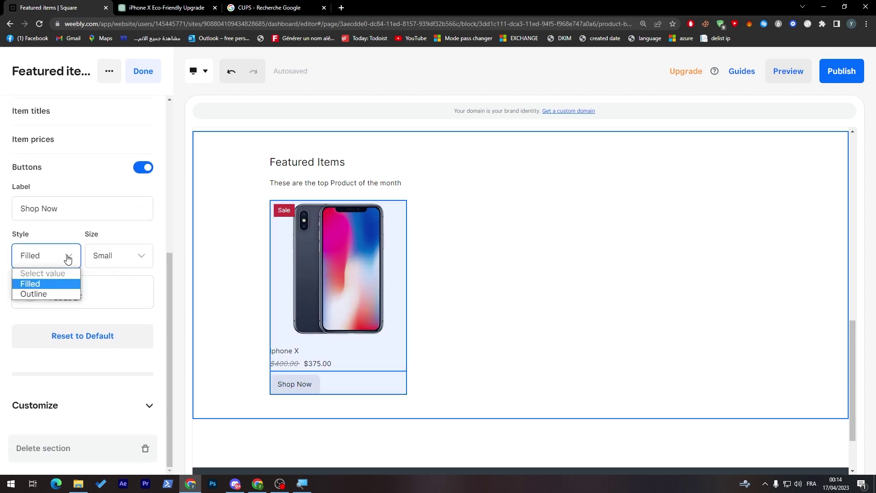
{"action": "left_click", "coordinate": [101, 254]}
{"action": "left_click", "coordinate": [120, 261]}
{"action": "left_click", "coordinate": [121, 254]}
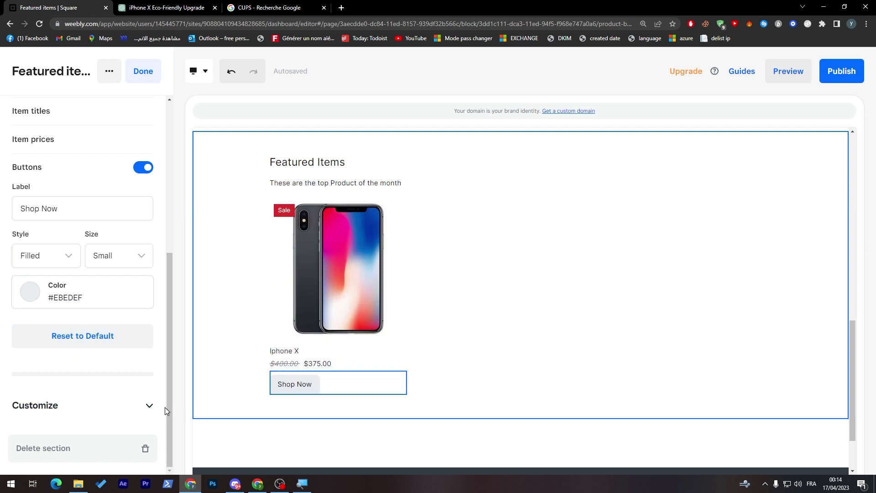
Expand the section's customize options, then collapse the Content settings.
{"action": "left_click", "coordinate": [156, 415]}
{"action": "left_click_drag", "start_coordinate": [174, 408], "coordinate": [169, 441]}
{"action": "scroll", "coordinate": [166, 172], "scroll_direction": "up", "scroll_amount": 6}
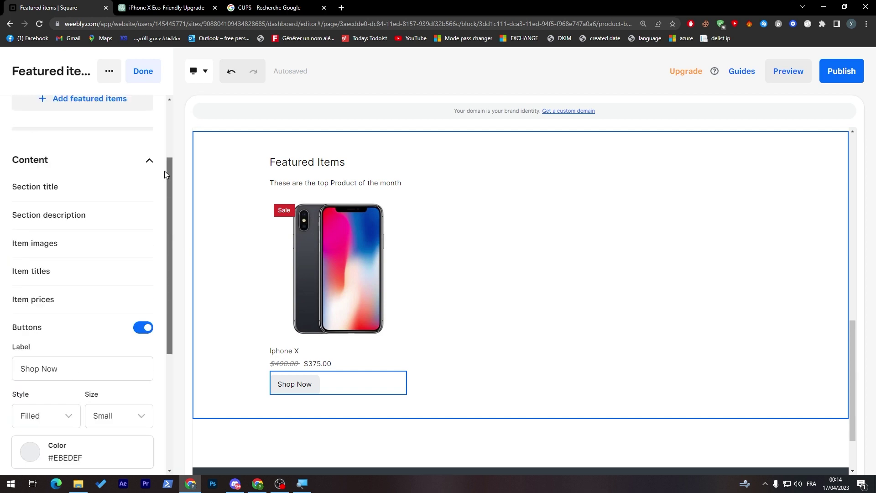
{"action": "left_click", "coordinate": [145, 219]}
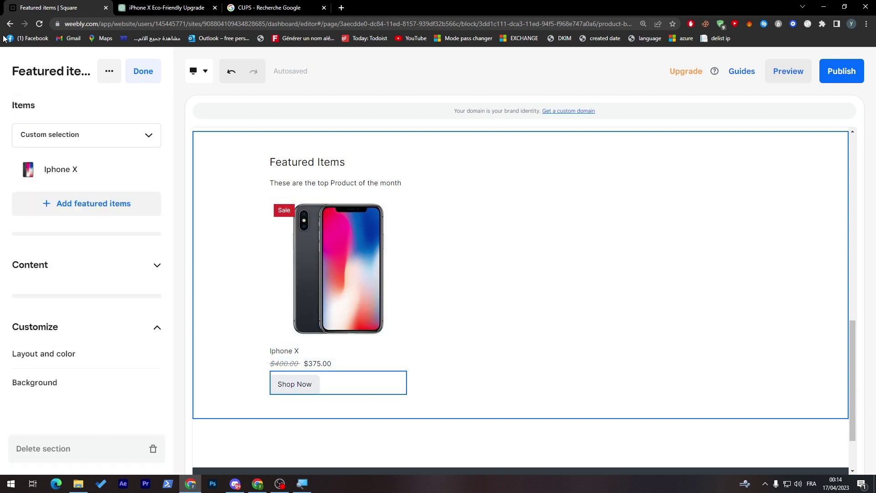
Close the Featured items settings and publish the site.
{"action": "left_click", "coordinate": [143, 71]}
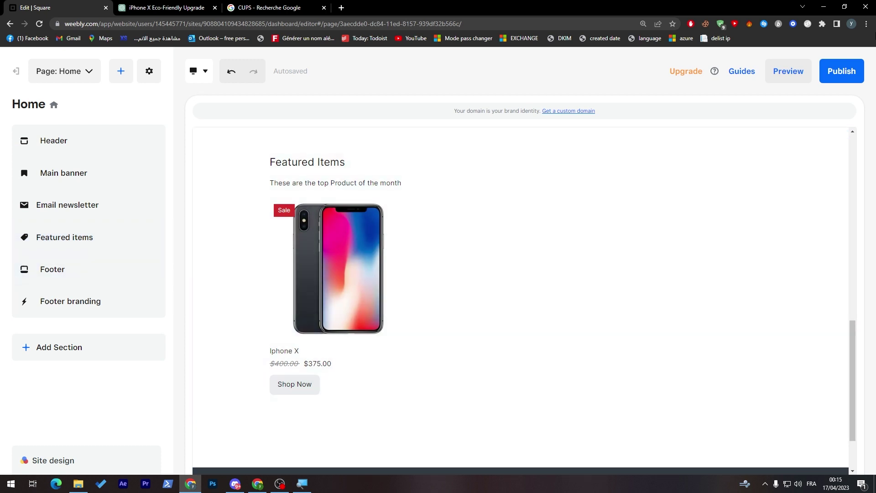
{"action": "left_click", "coordinate": [842, 70]}
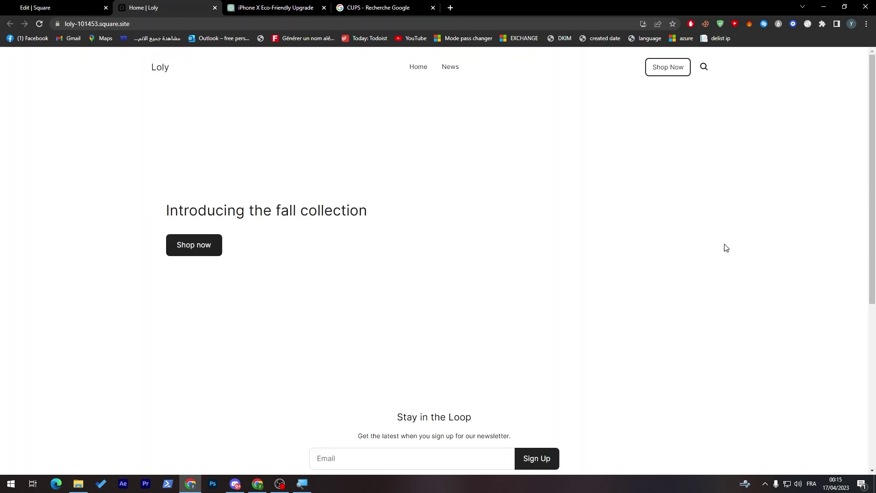
Open the iPhone X page from Featured Items and raise its quantity to 2.
{"action": "left_click_drag", "start_coordinate": [864, 186], "coordinate": [844, 321]}
{"action": "scroll", "coordinate": [844, 321], "scroll_direction": "down", "scroll_amount": 2}
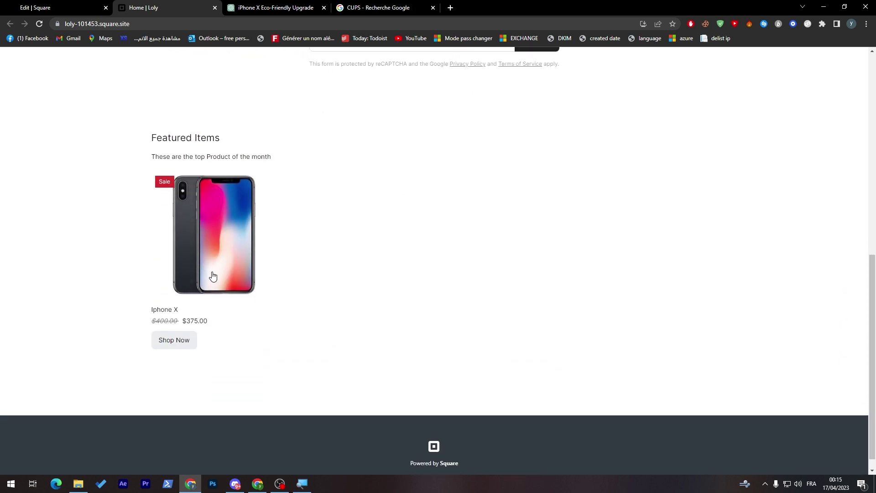
{"action": "left_click", "coordinate": [230, 192]}
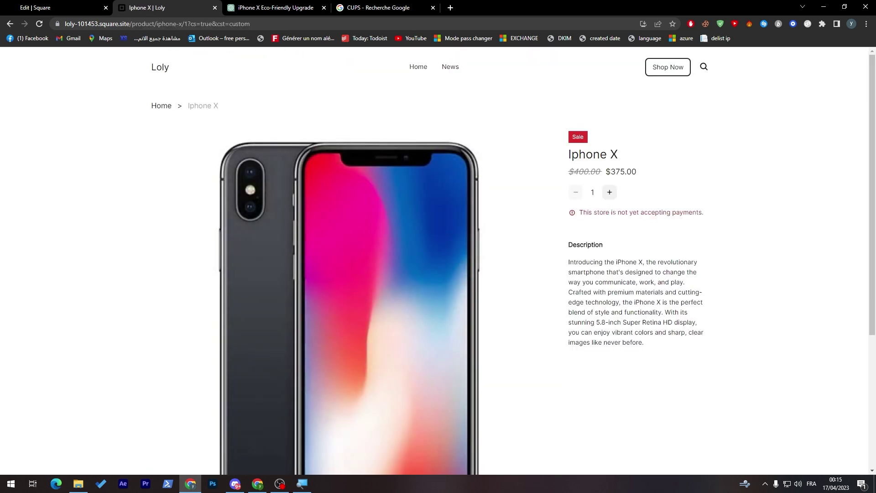
{"action": "triple_click", "coordinate": [614, 211]}
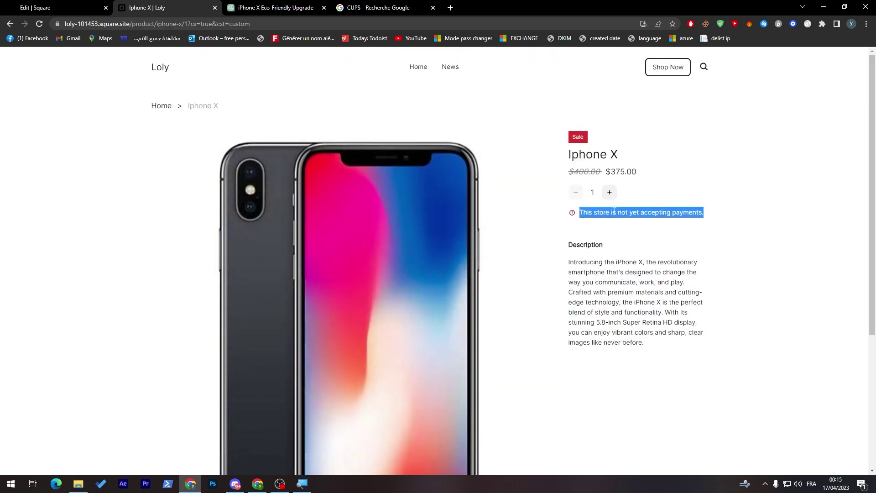
{"action": "left_click", "coordinate": [629, 211]}
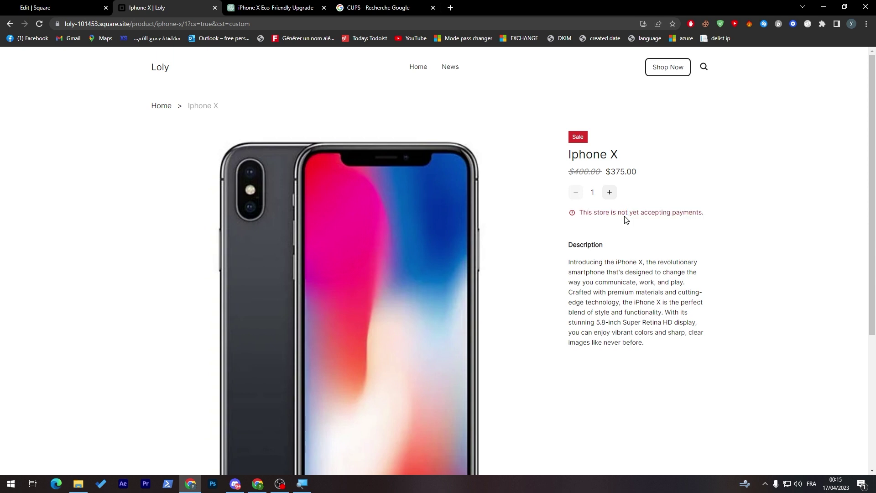
{"action": "scroll", "coordinate": [620, 220], "scroll_direction": "down", "scroll_amount": 1}
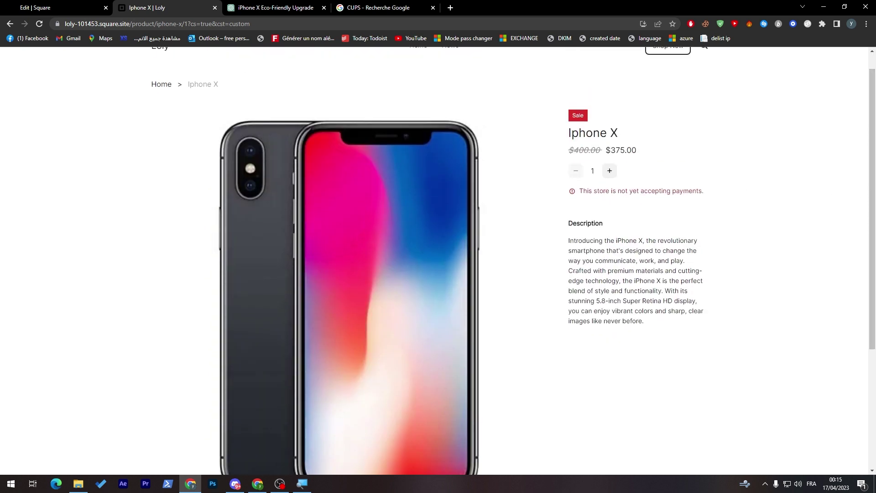
{"action": "right_click", "coordinate": [613, 188]}
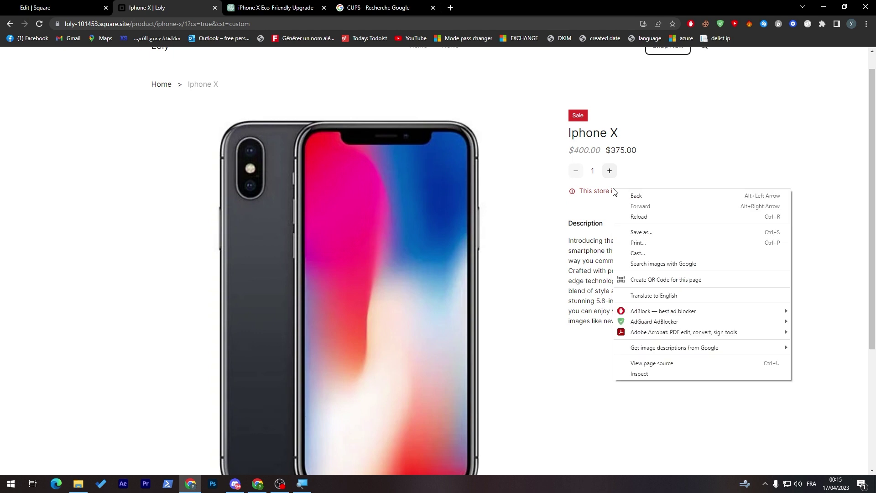
{"action": "left_click", "coordinate": [581, 201]}
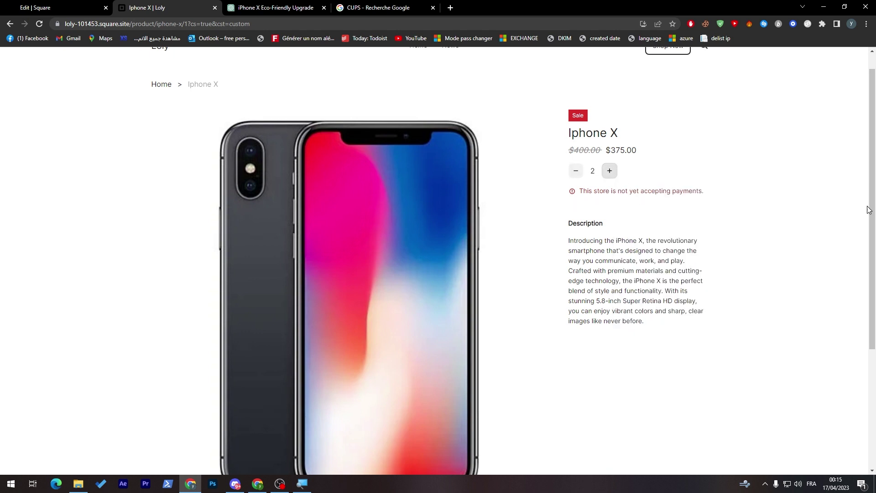
Go to the shop page and open the iPhone X product from there.
{"action": "scroll", "coordinate": [869, 209], "scroll_direction": "up", "scroll_amount": 1}
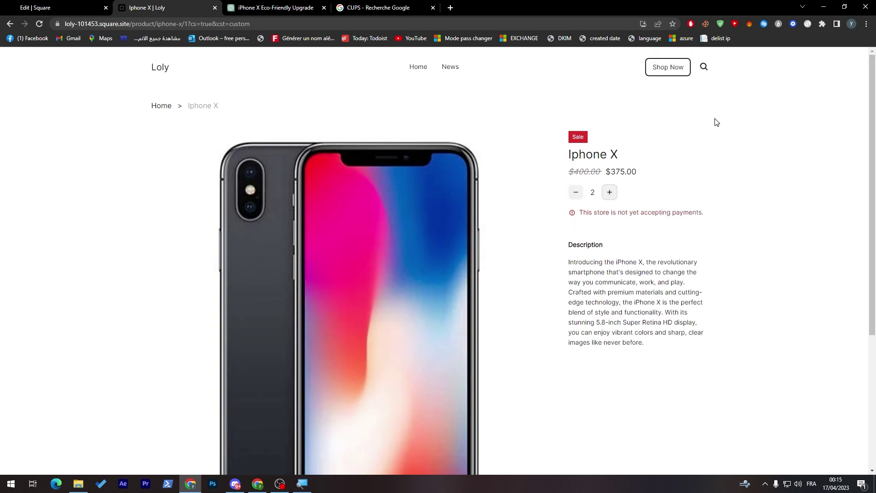
{"action": "left_click", "coordinate": [661, 65]}
{"action": "left_click", "coordinate": [370, 209]}
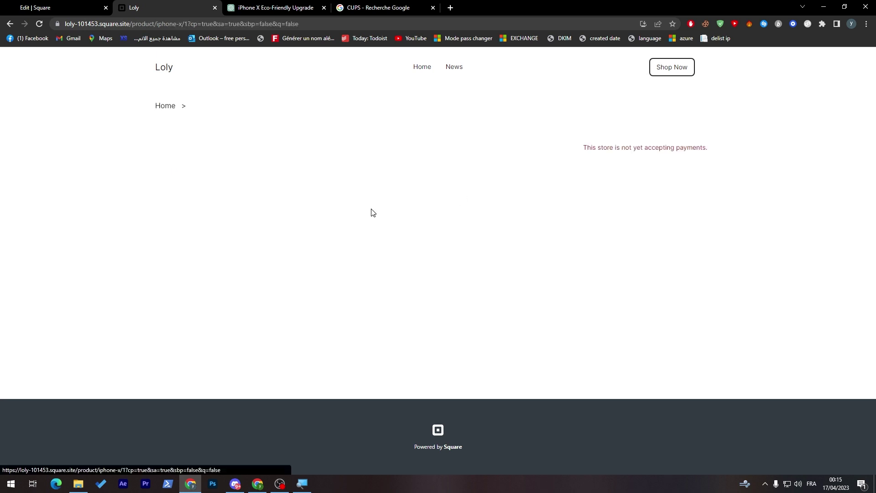